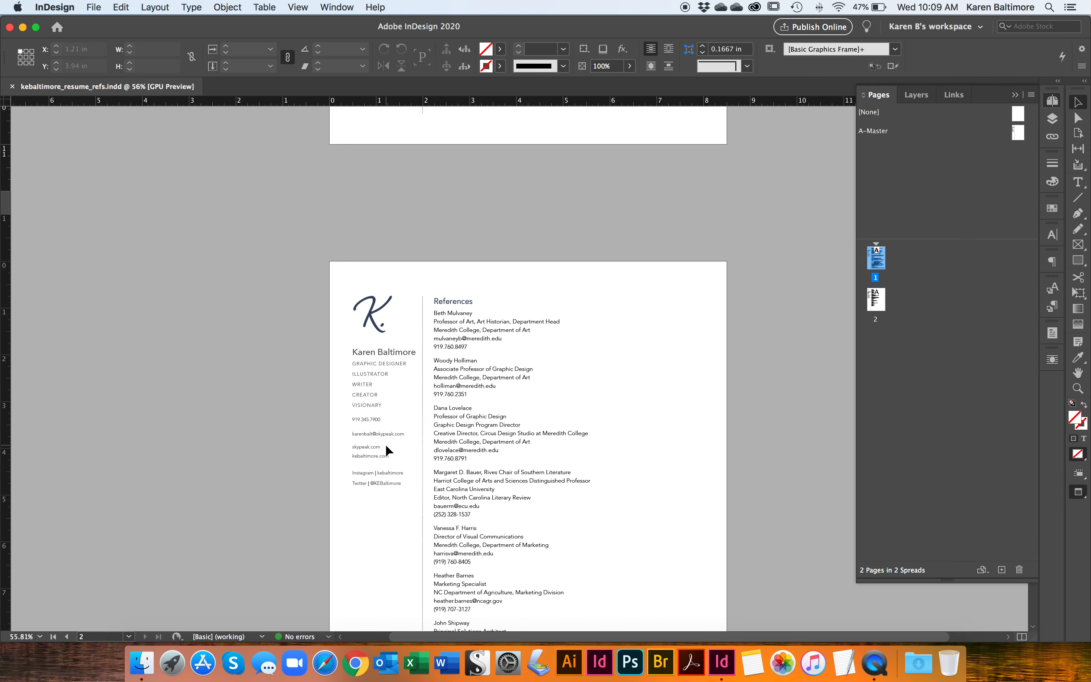
- Examine the repeated sidebar on both pages of the résumé document, from the education page through to the references page
scroll(386, 443, "up", 10)
scroll(385, 443, "up", 2)
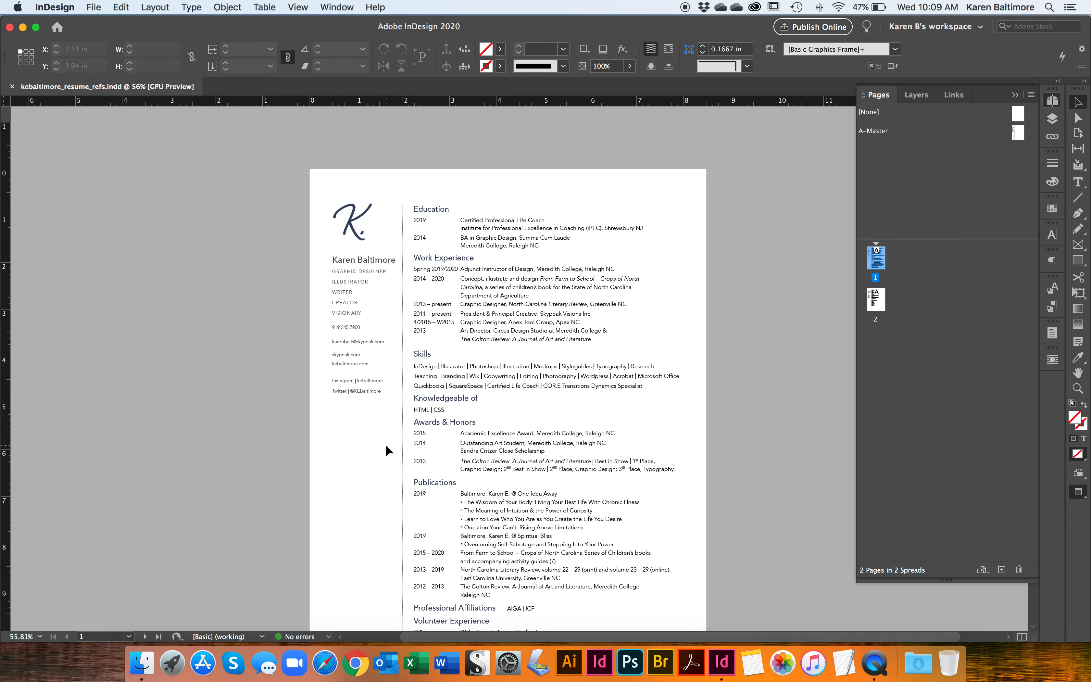
scroll(386, 443, "down", 2)
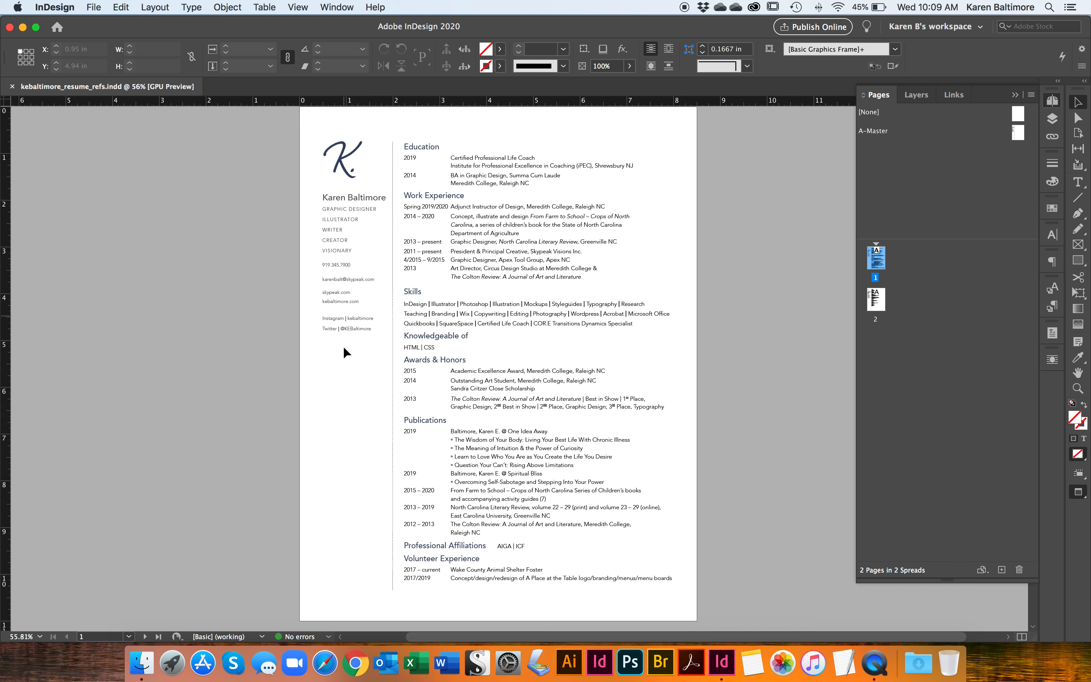
scroll(339, 305, "down", 10)
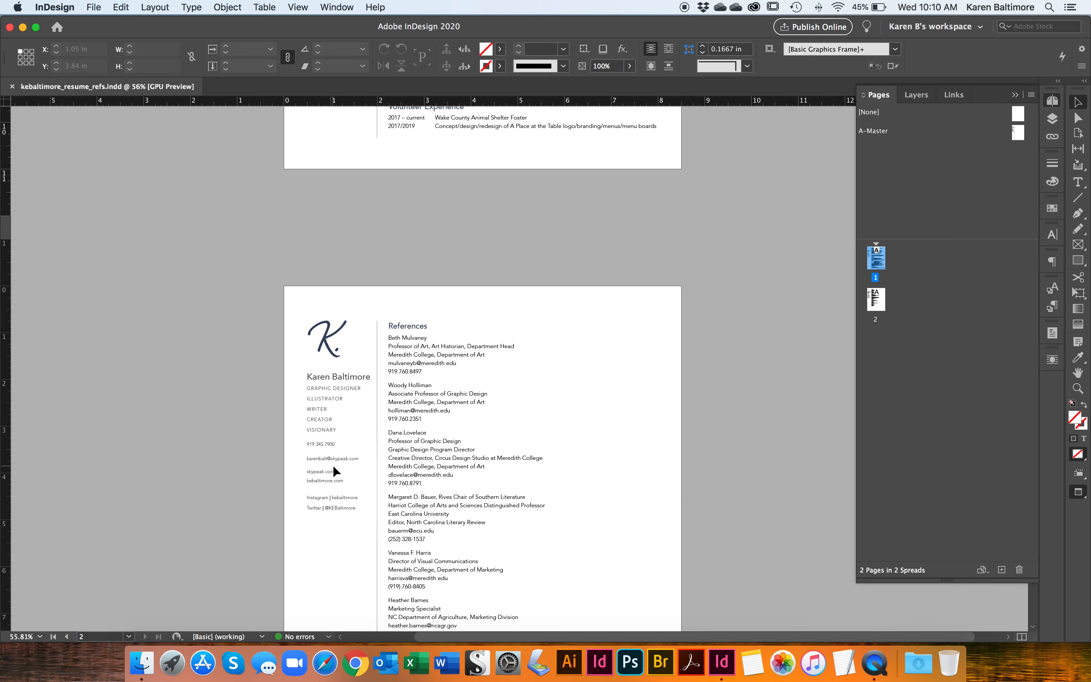
scroll(343, 581, "down", 1)
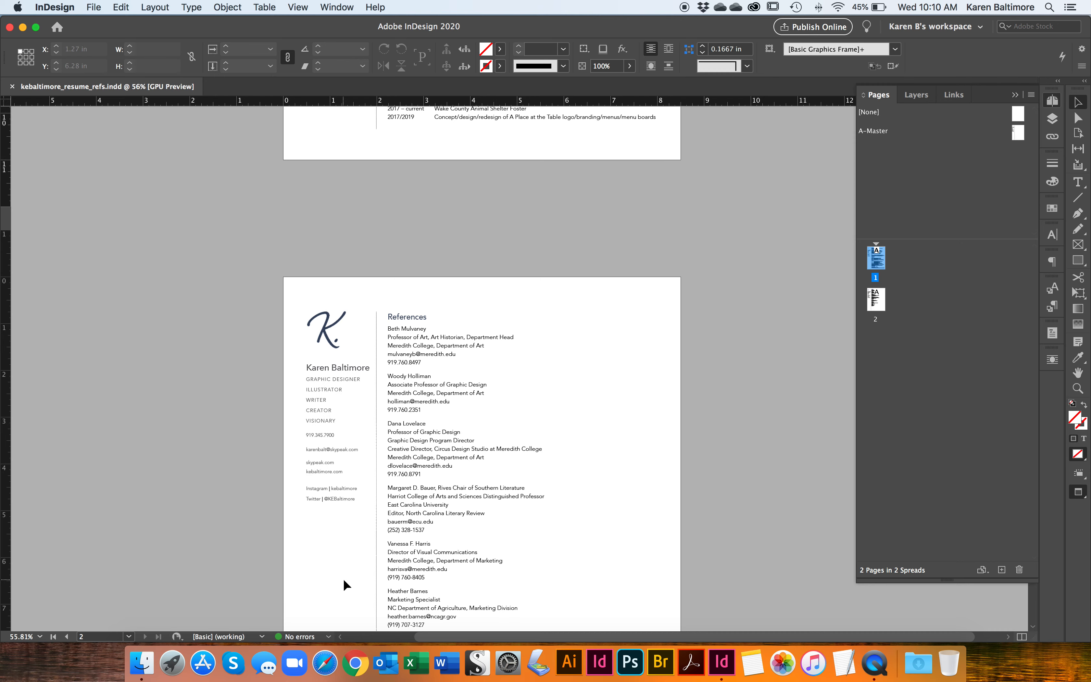
scroll(343, 580, "down", 2)
scroll(343, 580, "right", 2)
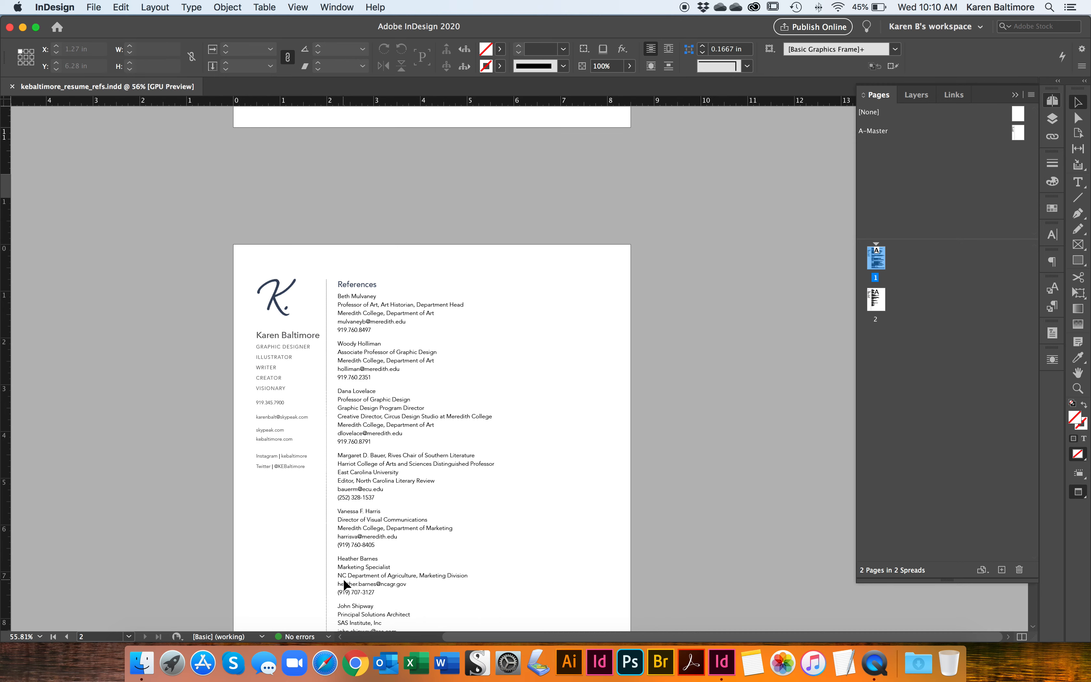
- Create a new two-page 8.5 × 11 in document with facing pages, named master-page-demo
key("super+n")
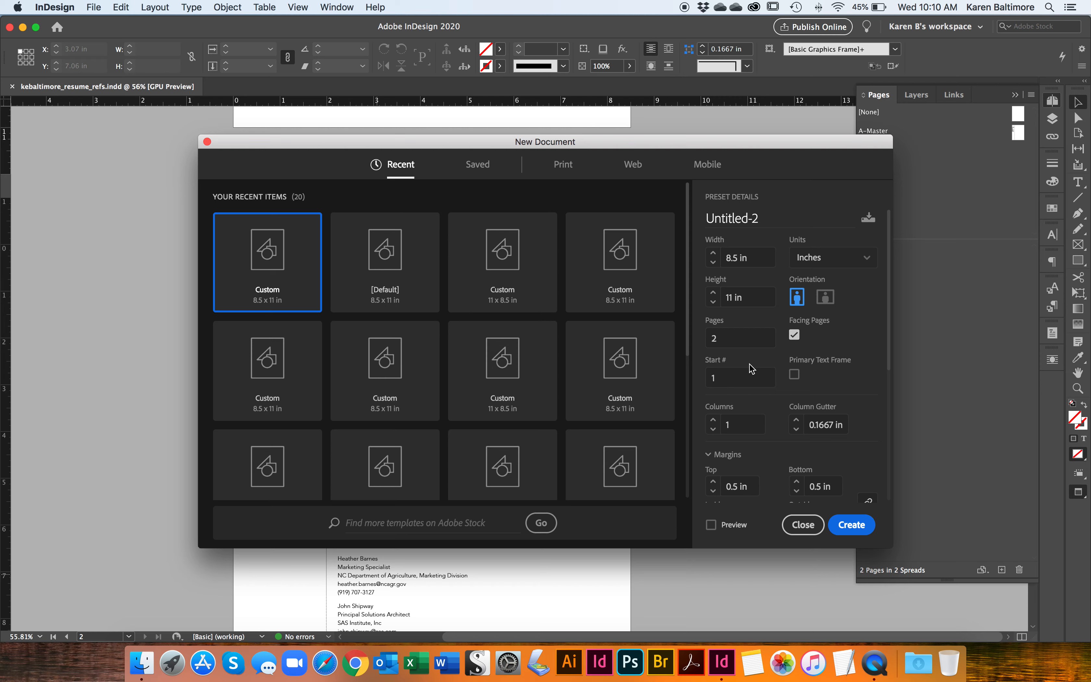
triple_click(768, 220)
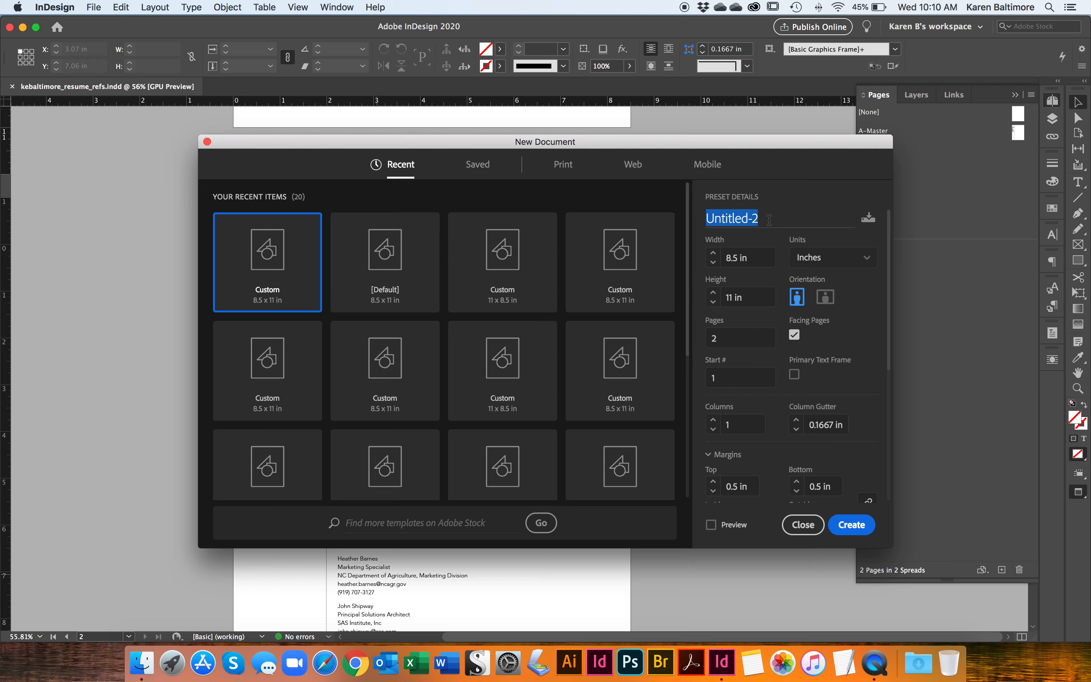
type("master-p")
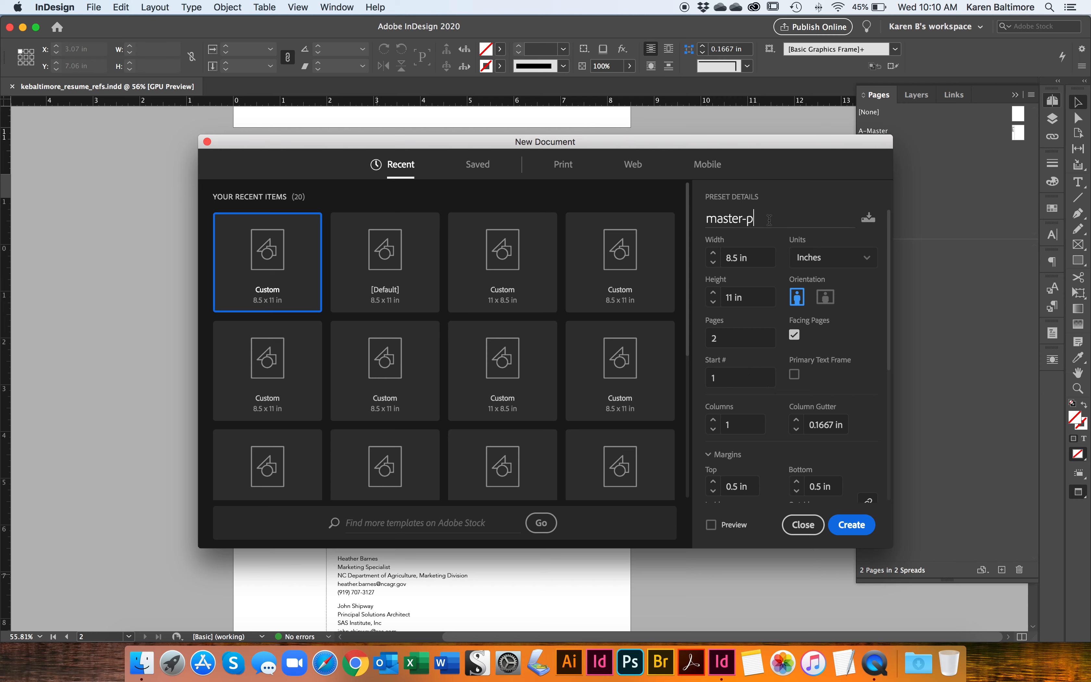
type("age-demo")
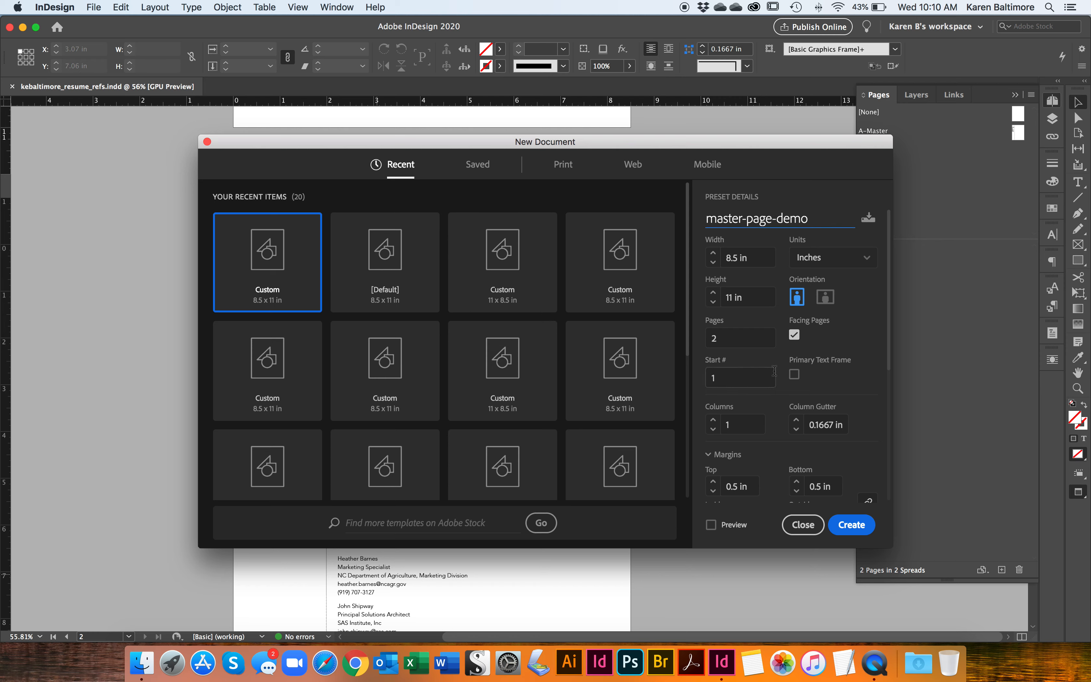
left_click(847, 524)
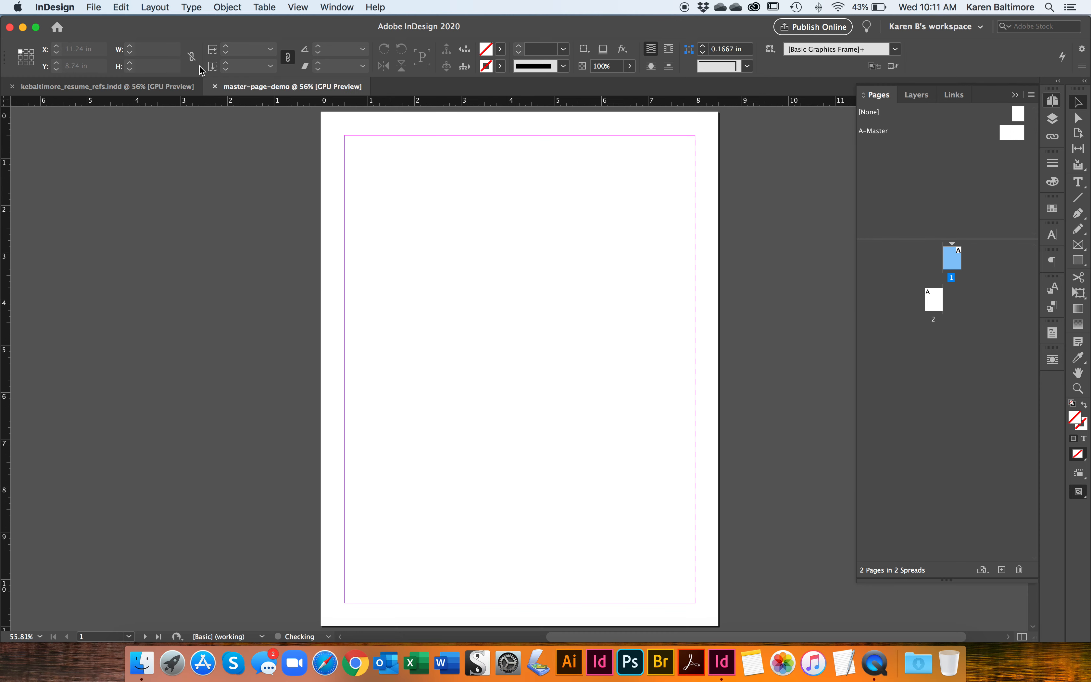
left_click(121, 89)
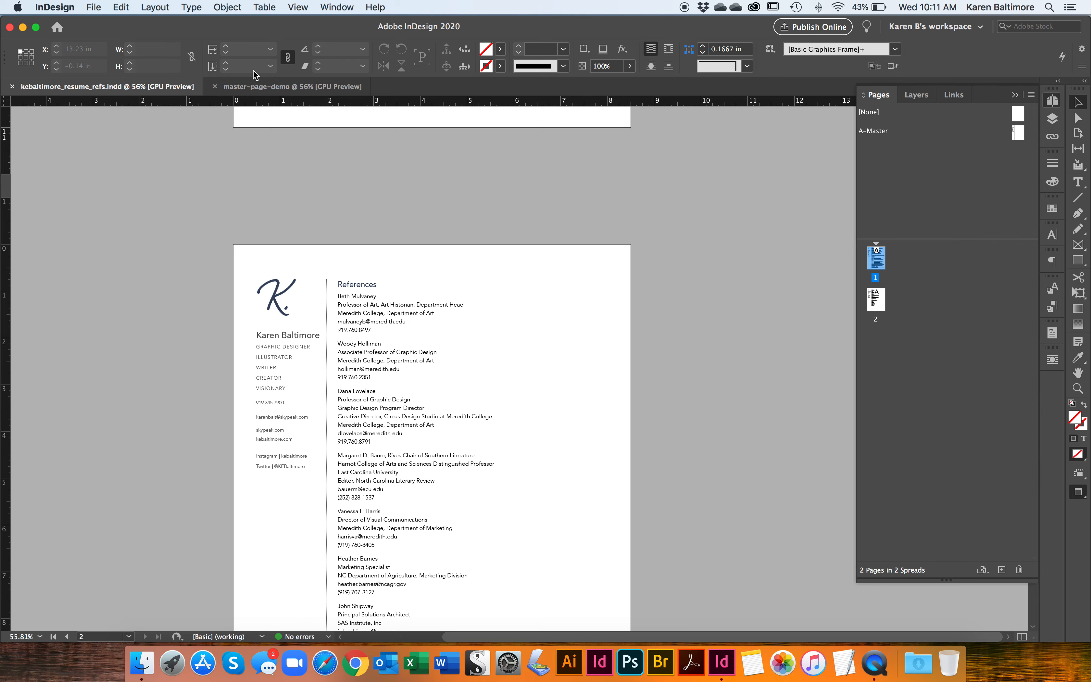
left_click(270, 88)
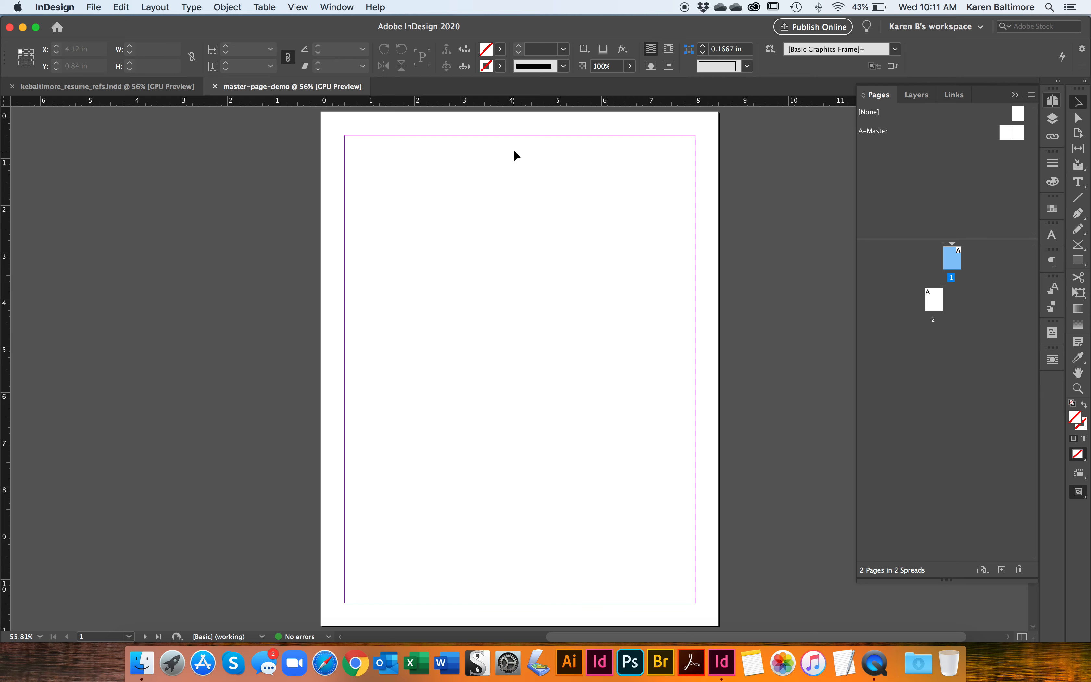
- Insert 4 pages based on A-Master after page 2, and undo the insertion
left_click(1032, 94)
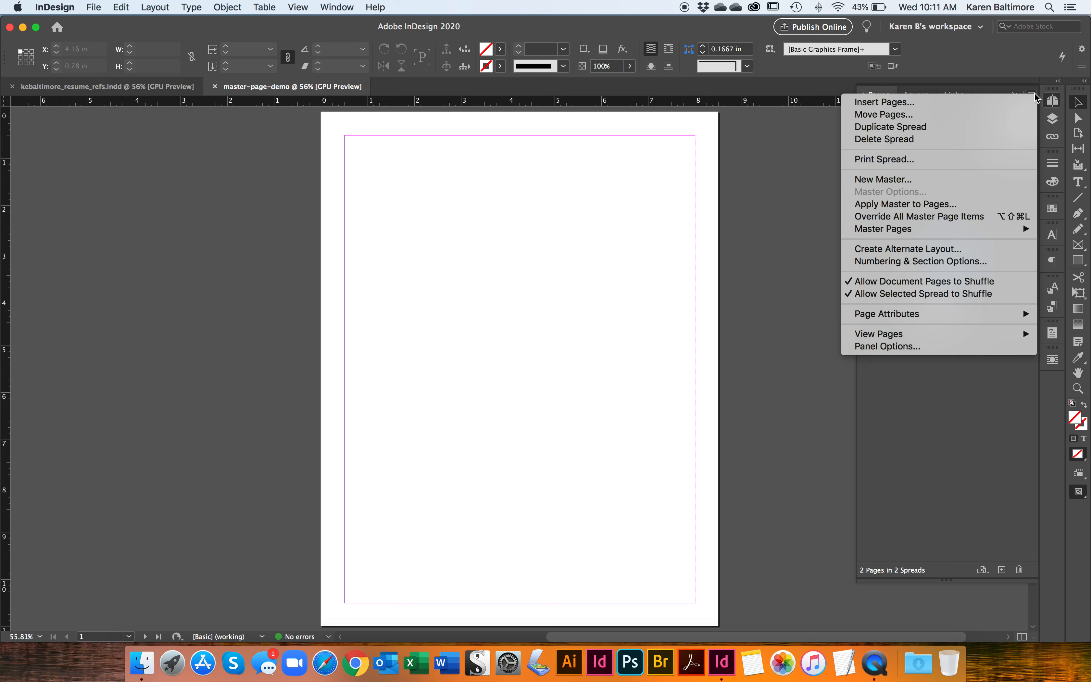
left_click(1004, 107)
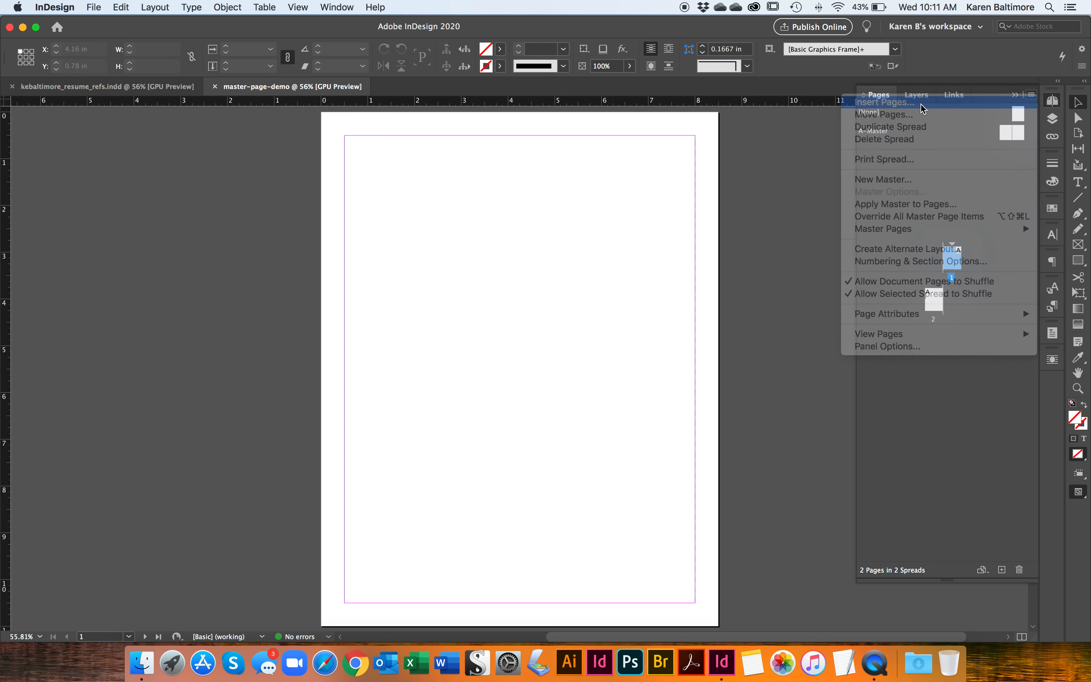
type("4")
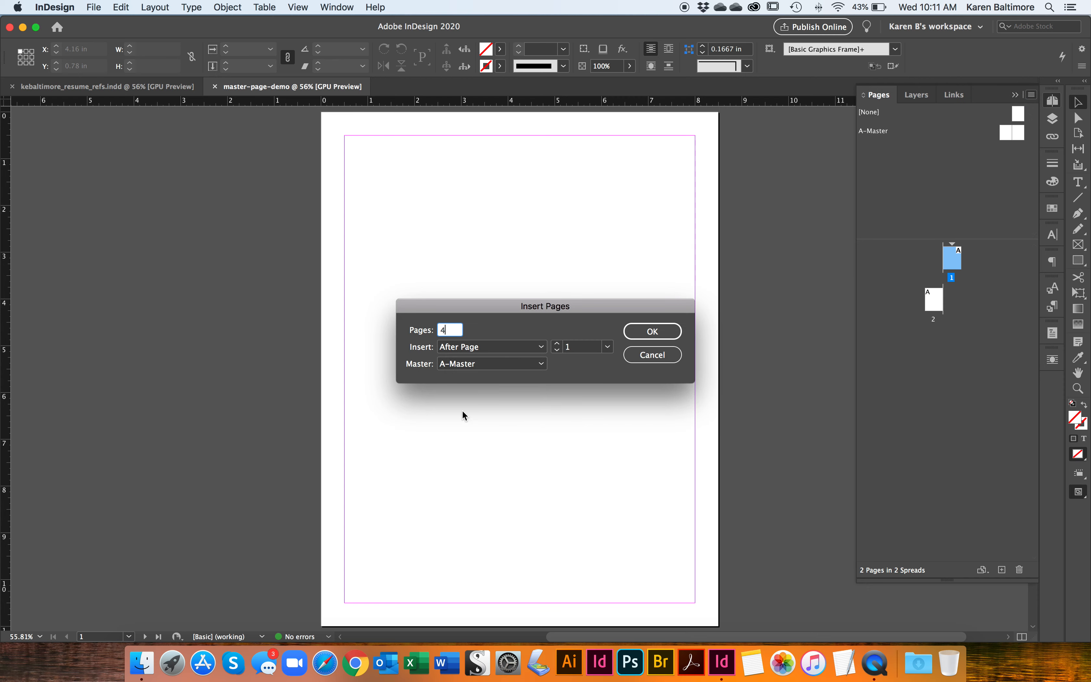
left_click(608, 346)
left_click(588, 374)
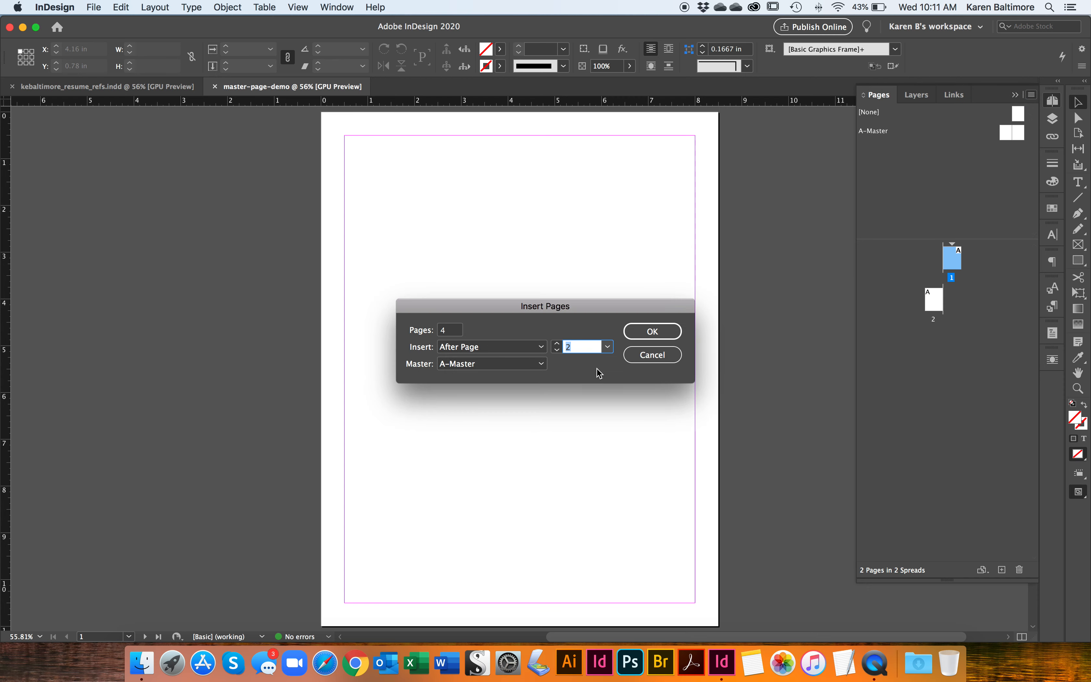
left_click(652, 331)
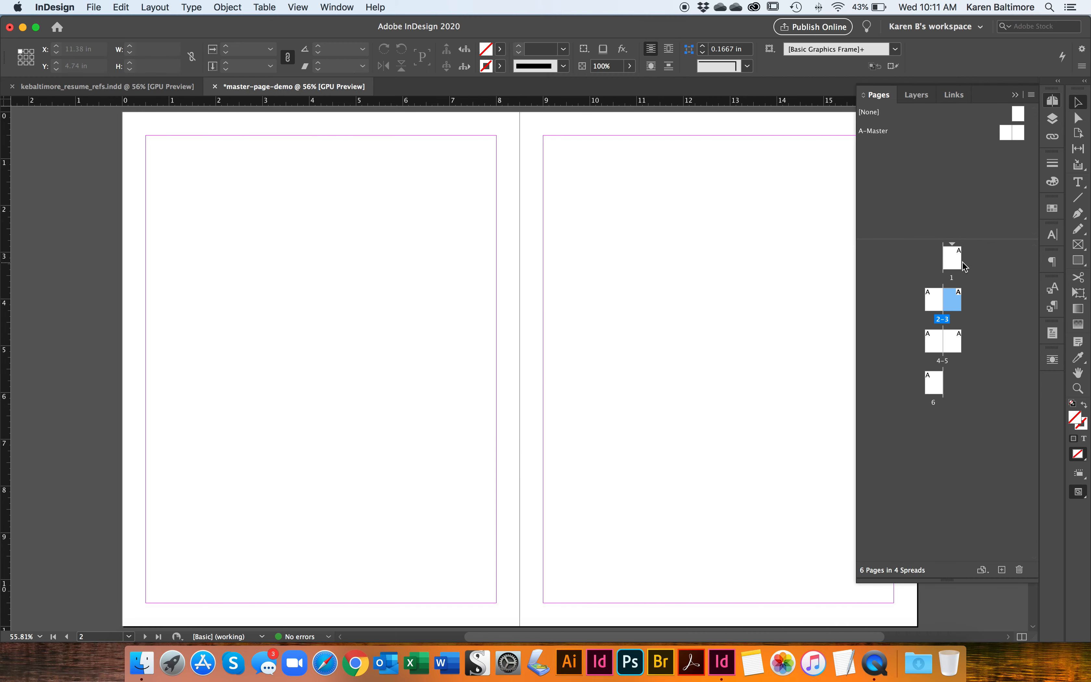
key("super+z")
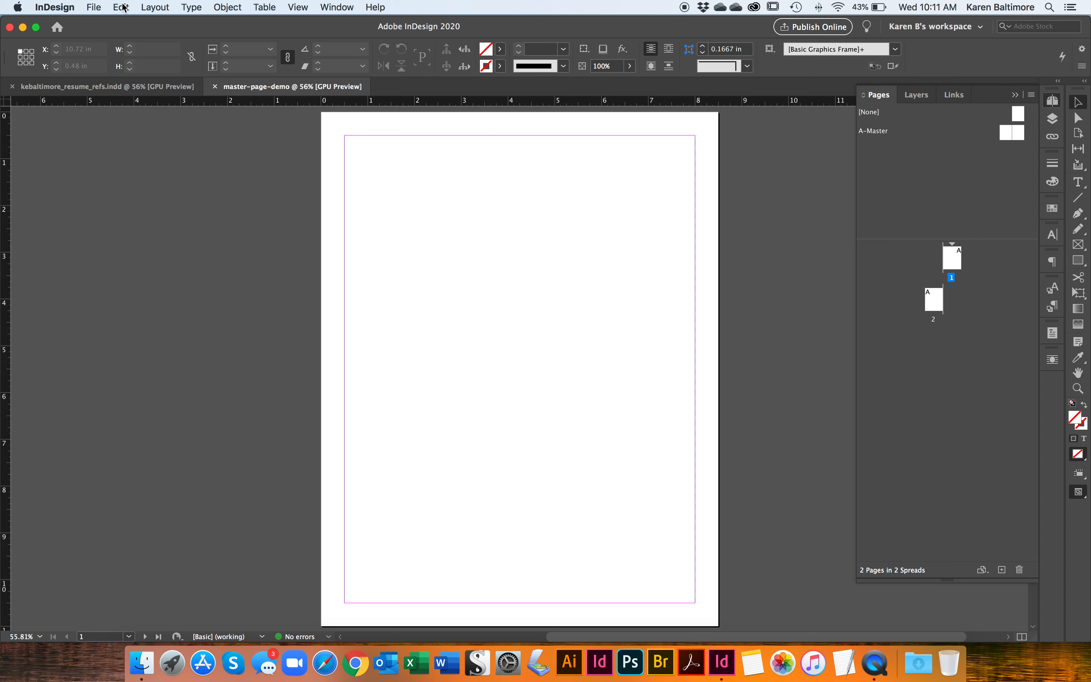
- Turn off facing pages in the setup of the master-page-demo document
left_click(96, 9)
left_click(121, 313)
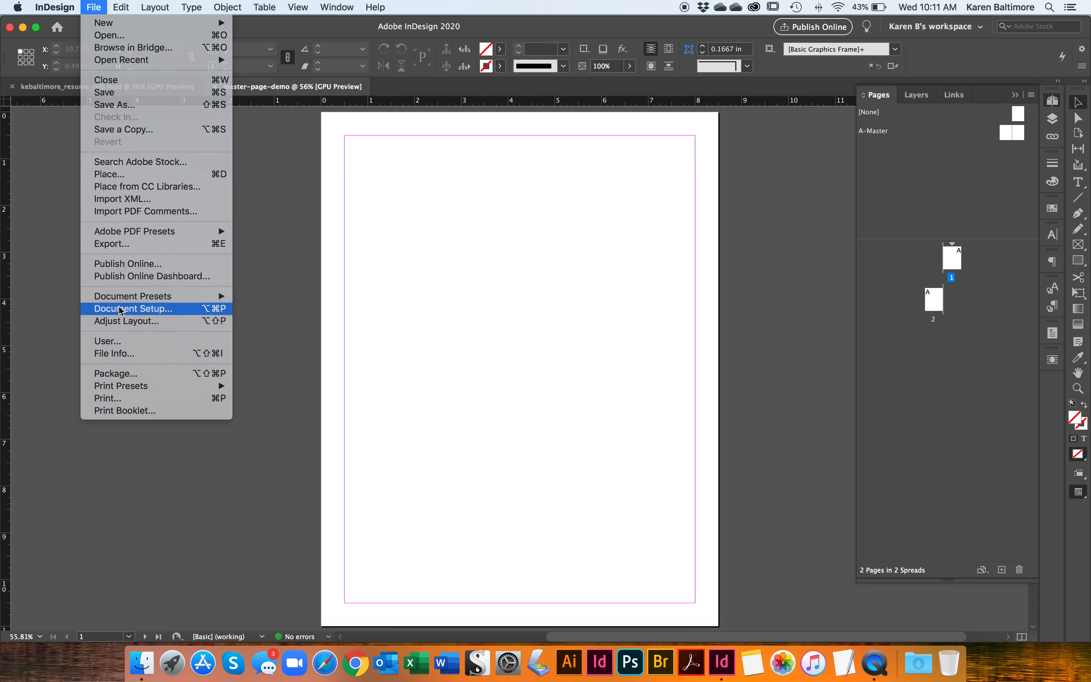
left_click(569, 198)
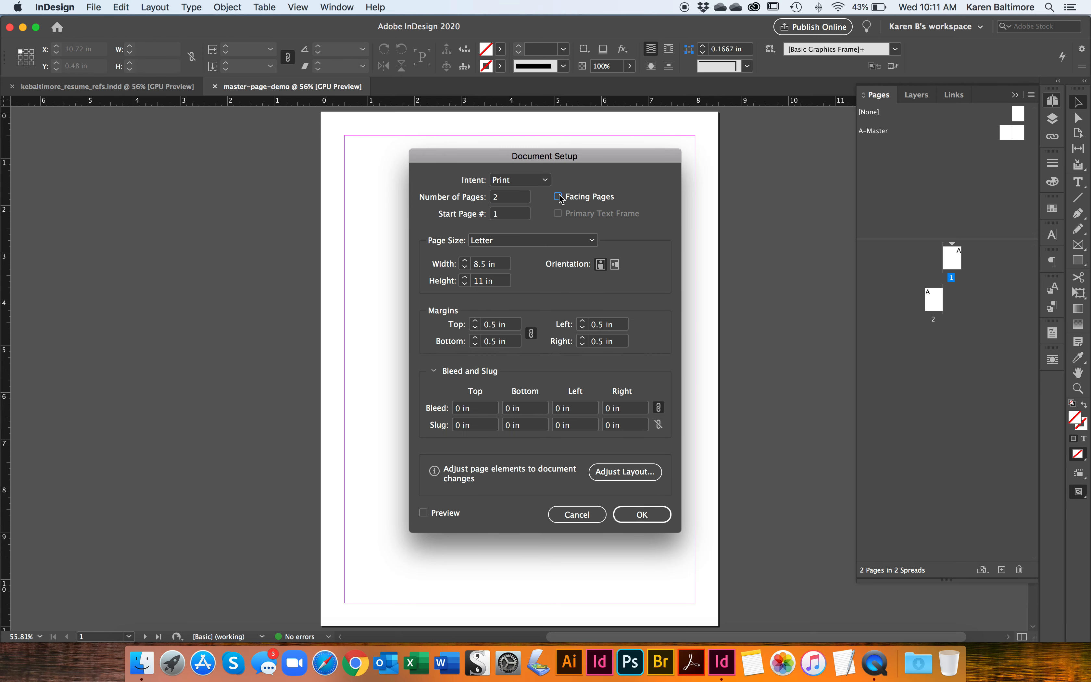
left_click(659, 516)
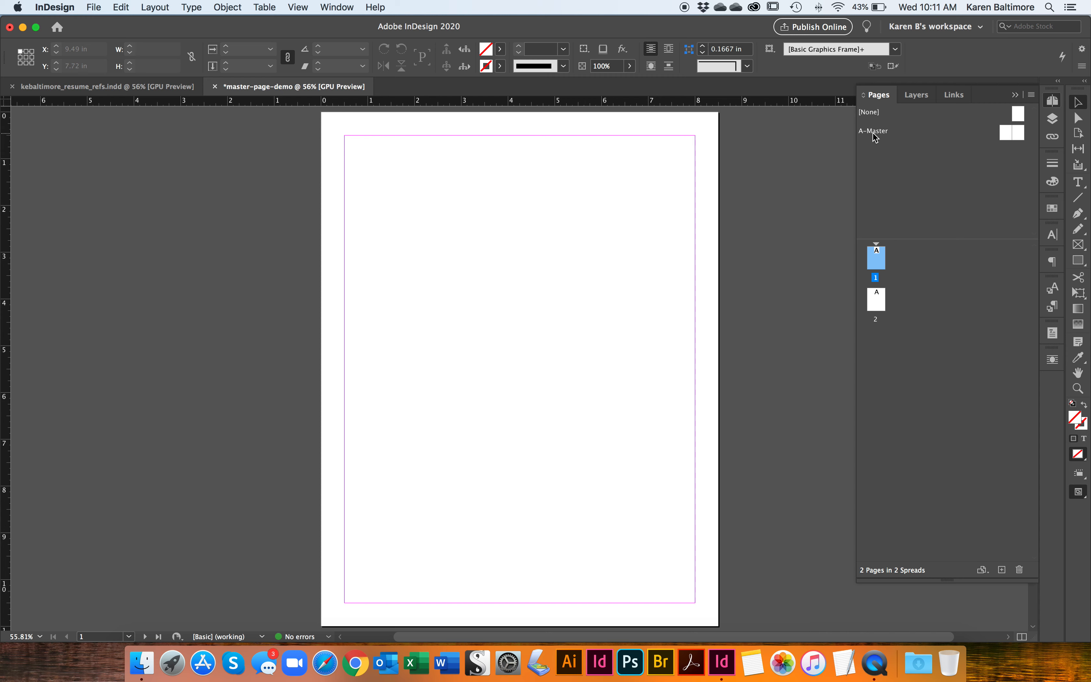
- Reduce the A-Master spread to 1 page in its master options
left_click(1018, 131)
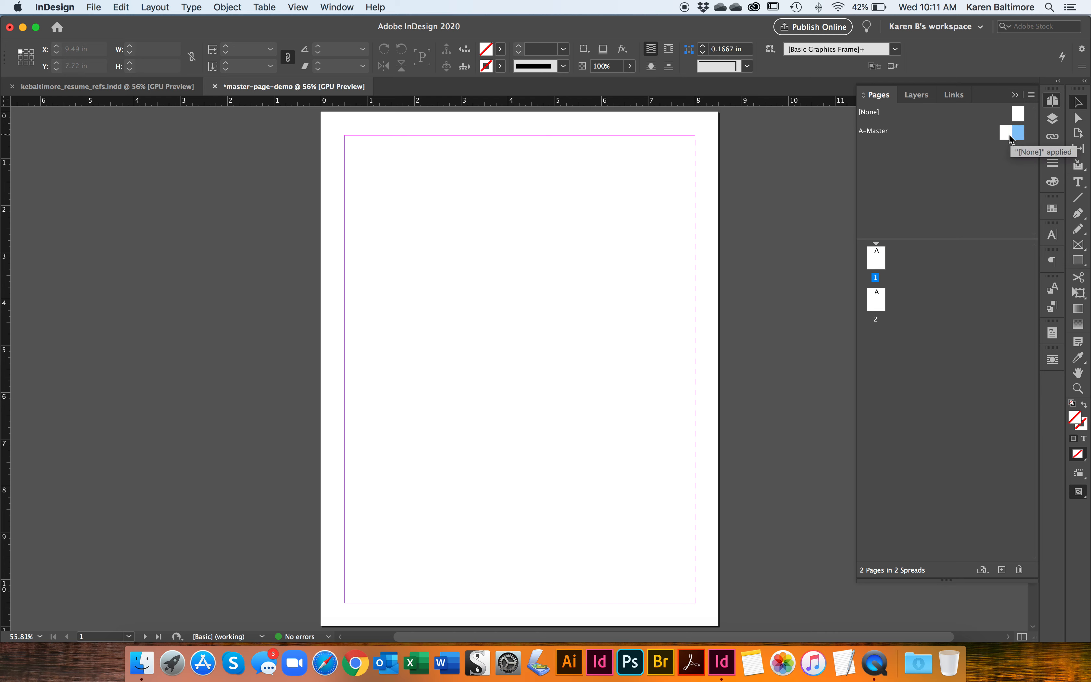
left_click(1003, 133, "shift")
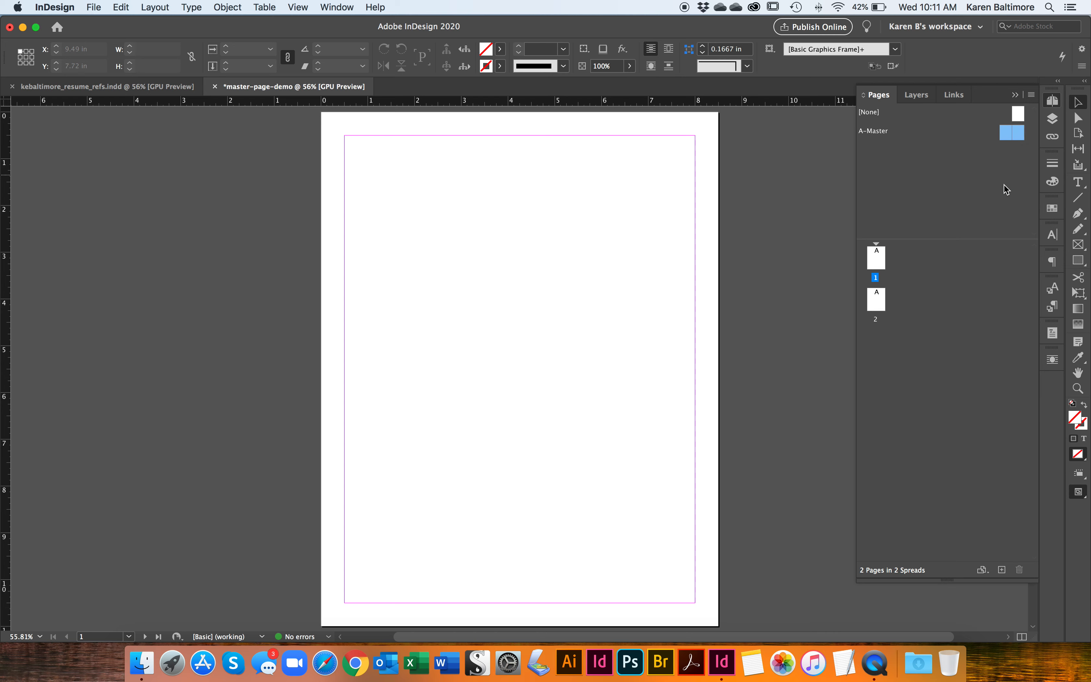
left_click(1030, 96)
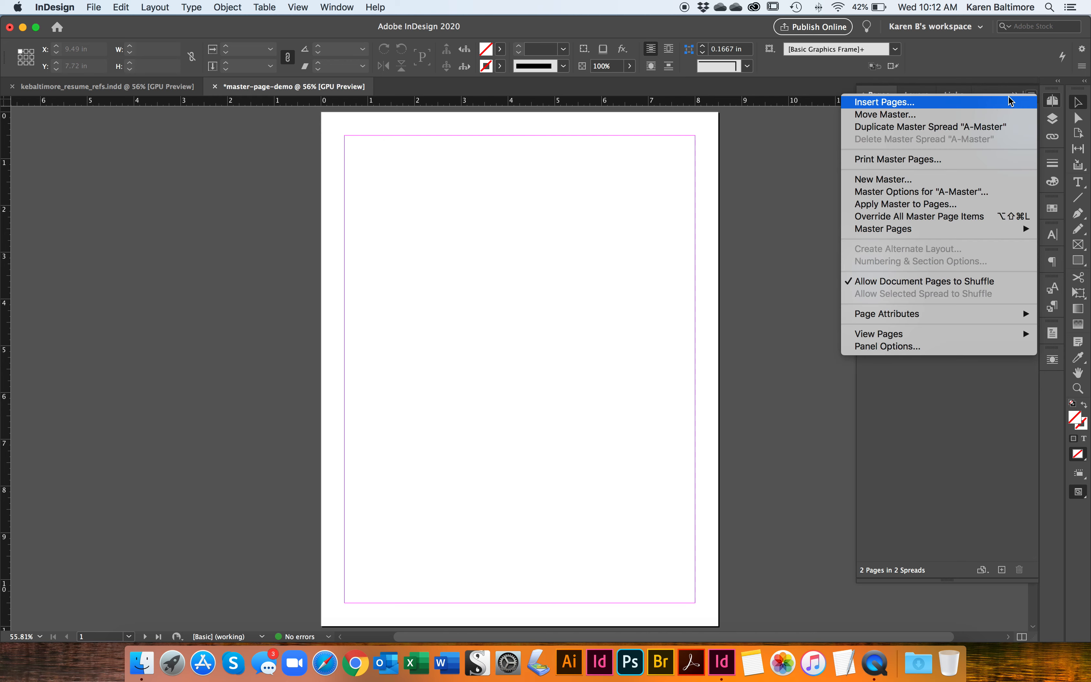
left_click(963, 191)
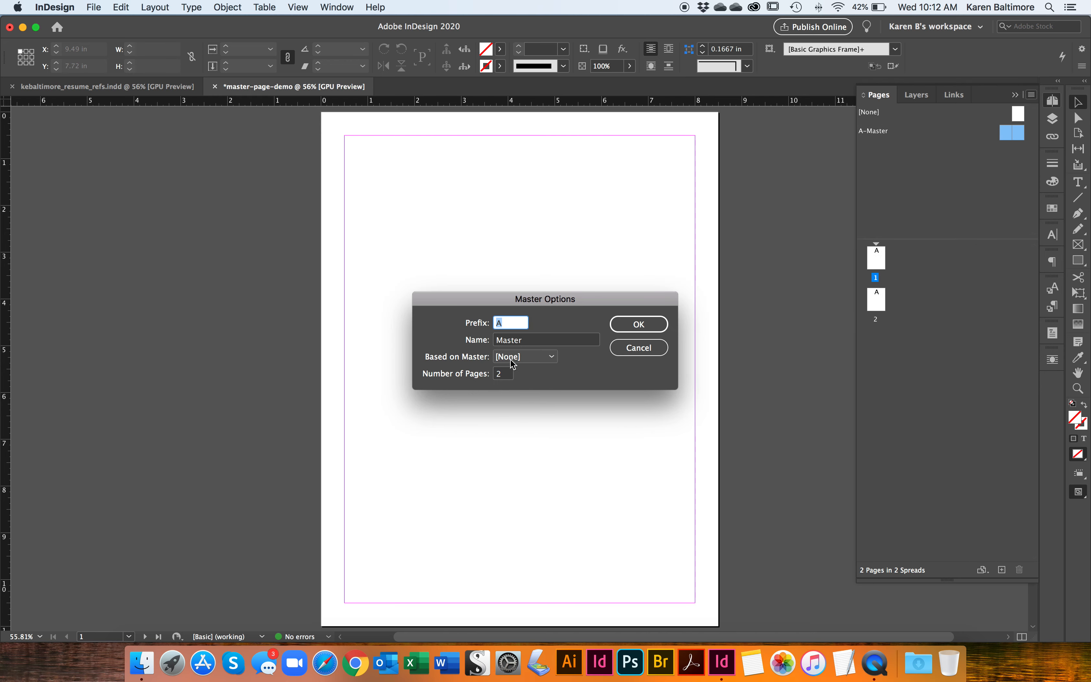
double_click(527, 341)
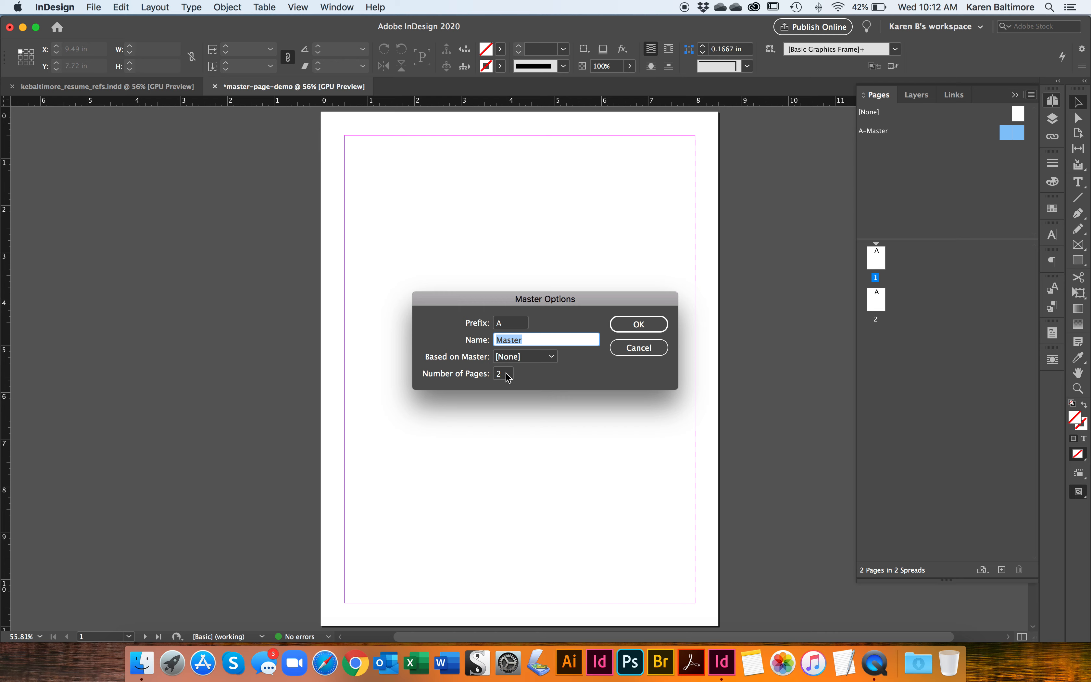
double_click(505, 374)
type("1")
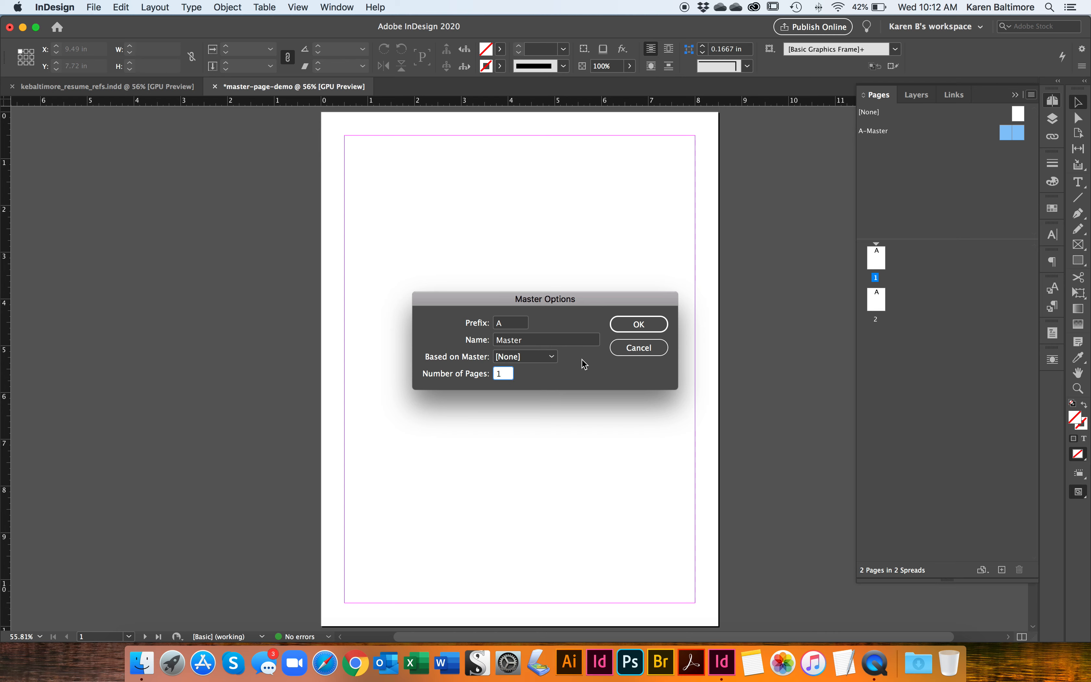
left_click(640, 325)
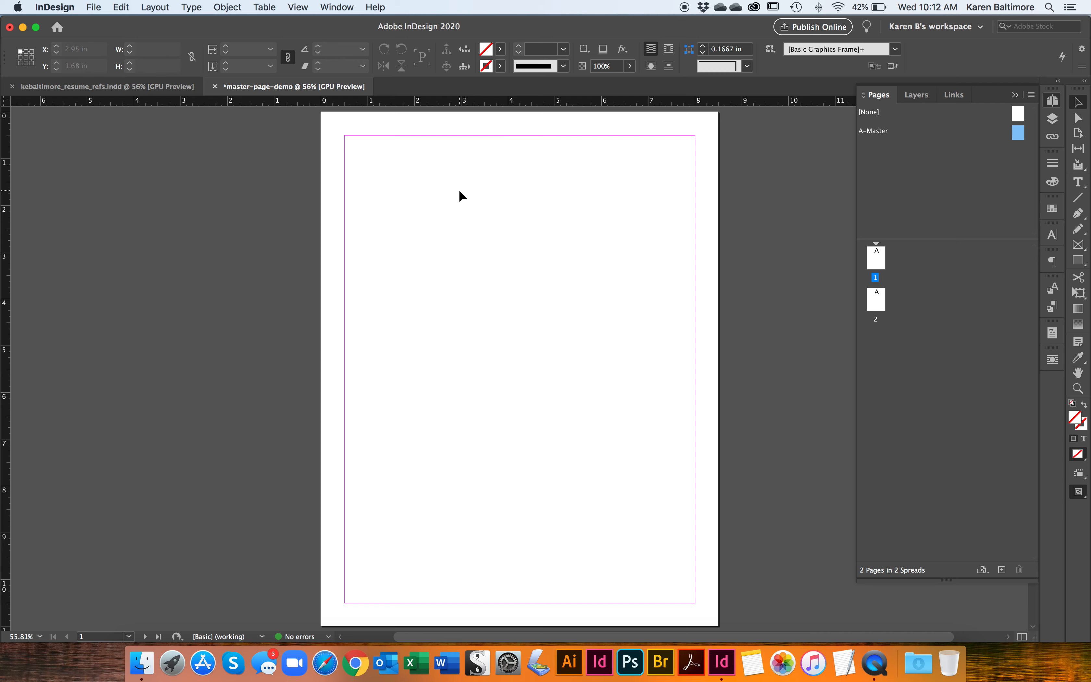
- Copy the logo, contact text frame and vertical line from the A-Master page of the résumé document
left_click(97, 86)
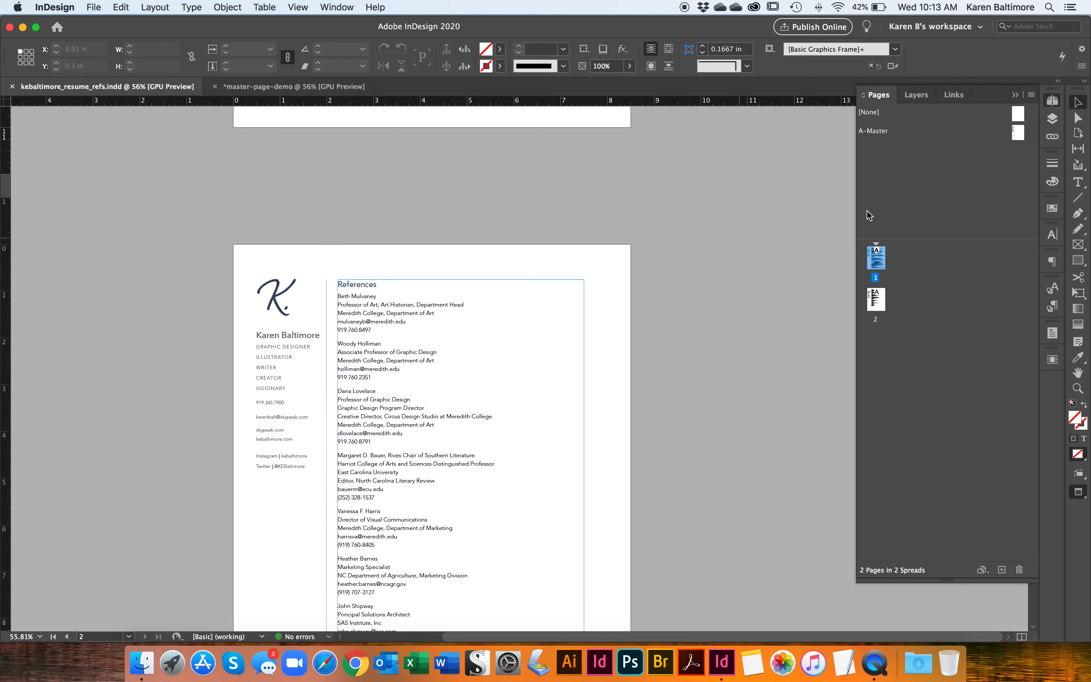
double_click(1018, 134)
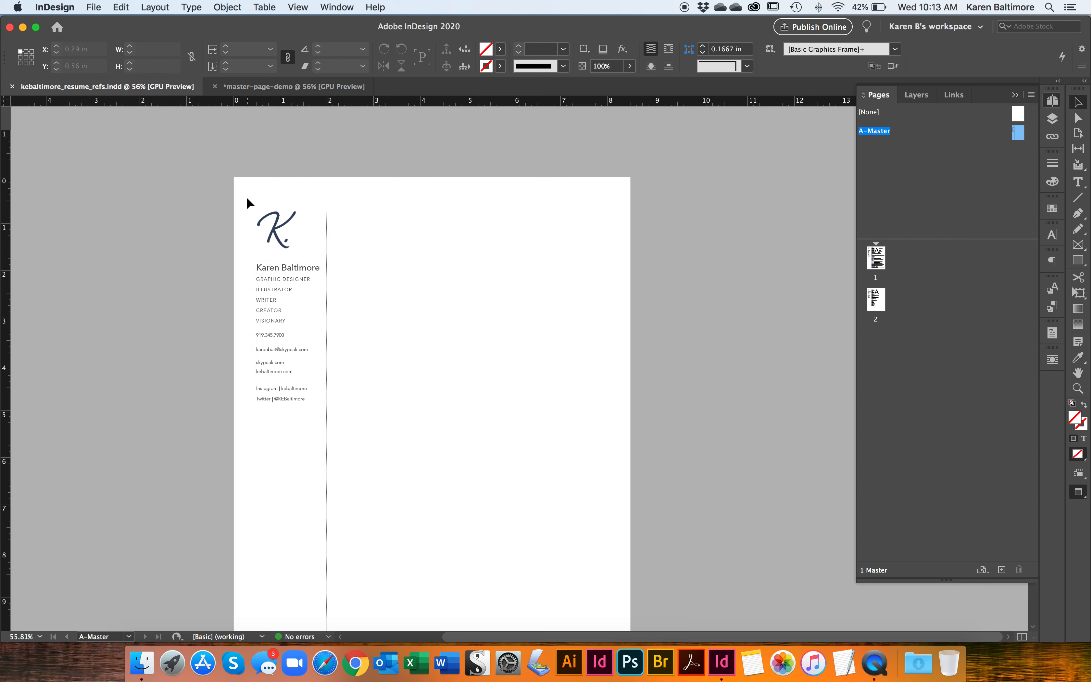
left_click_drag(247, 198, 361, 452)
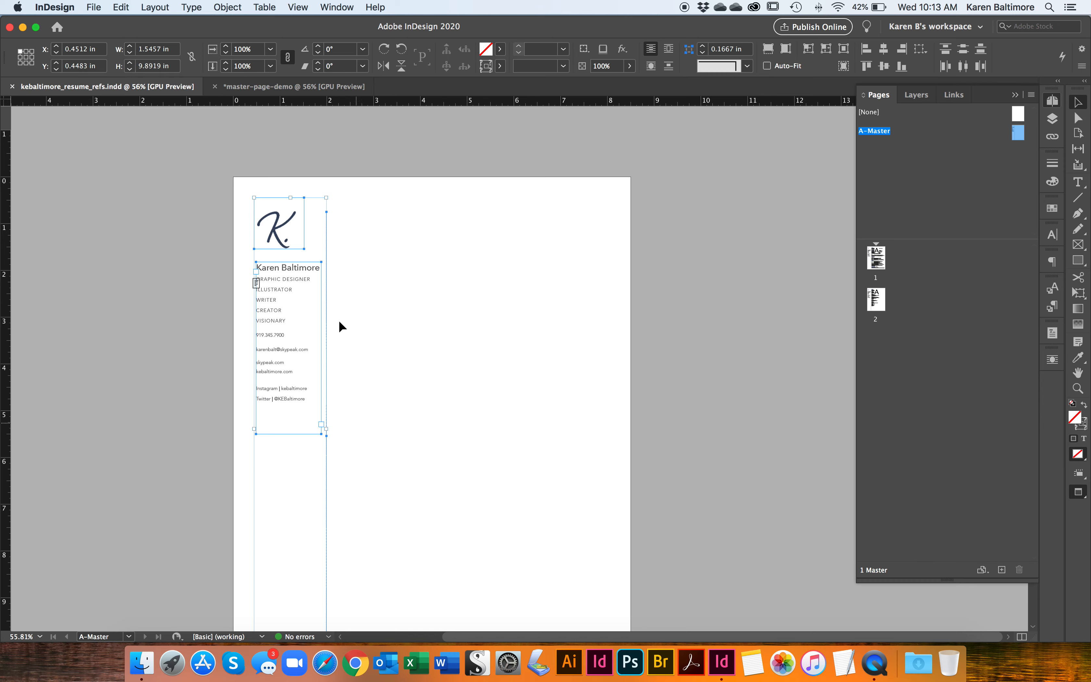
left_click(128, 8)
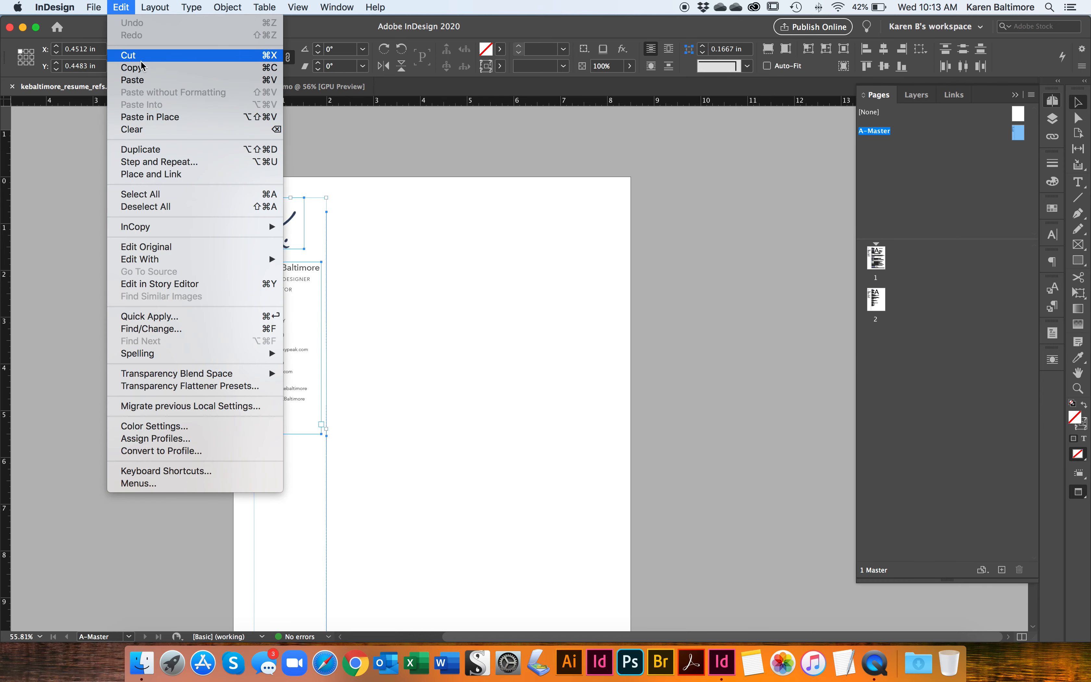
left_click(136, 67)
- Paste the copied logo, contact text and vertical line in place on the A-Master page of the master-page-demo document
left_click(318, 89)
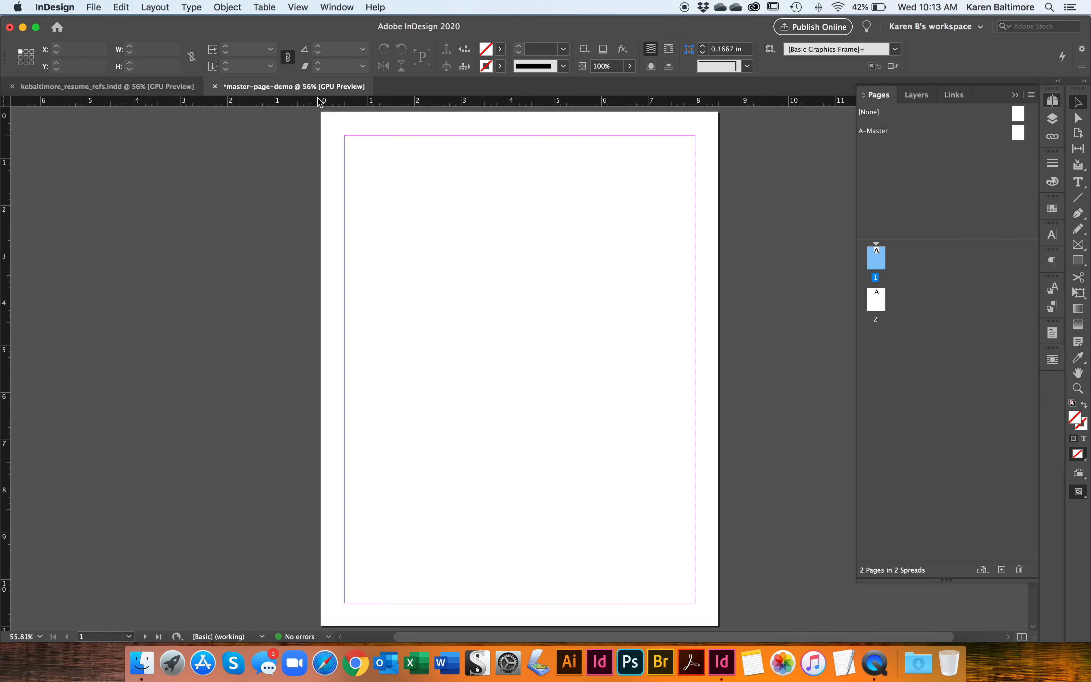
double_click(1012, 135)
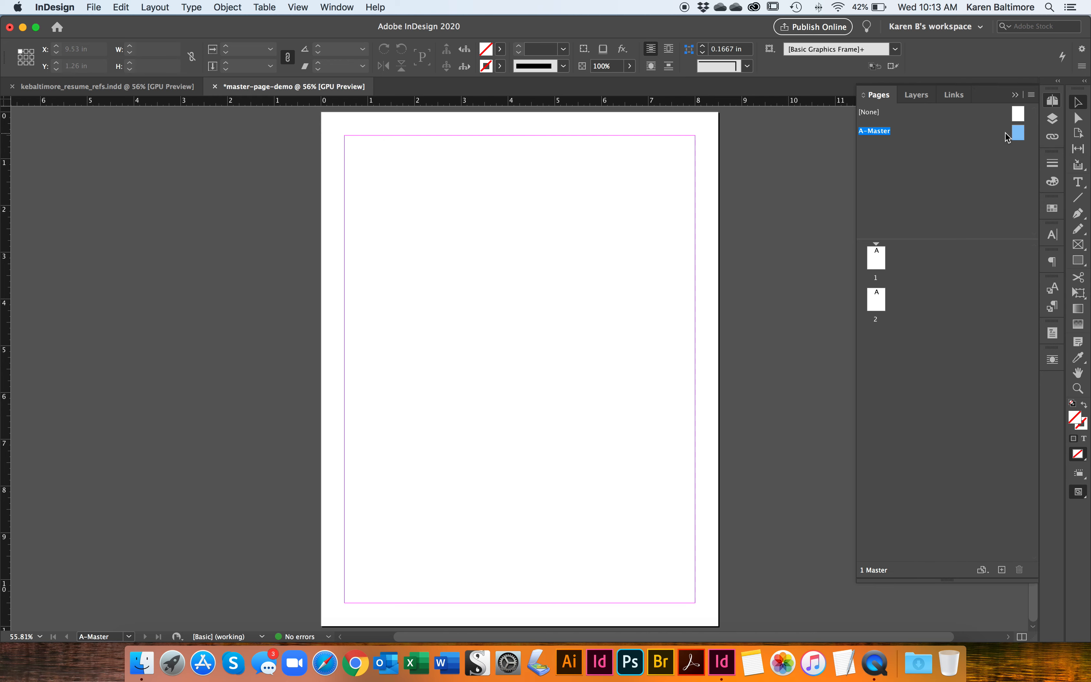
left_click(121, 8)
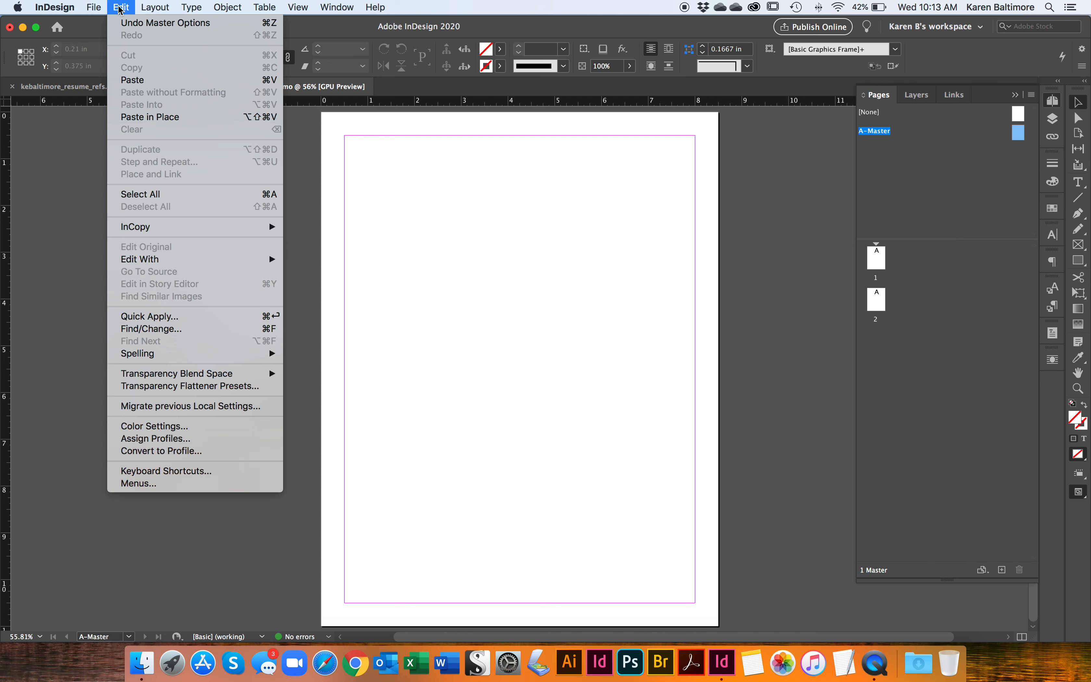
left_click(164, 118)
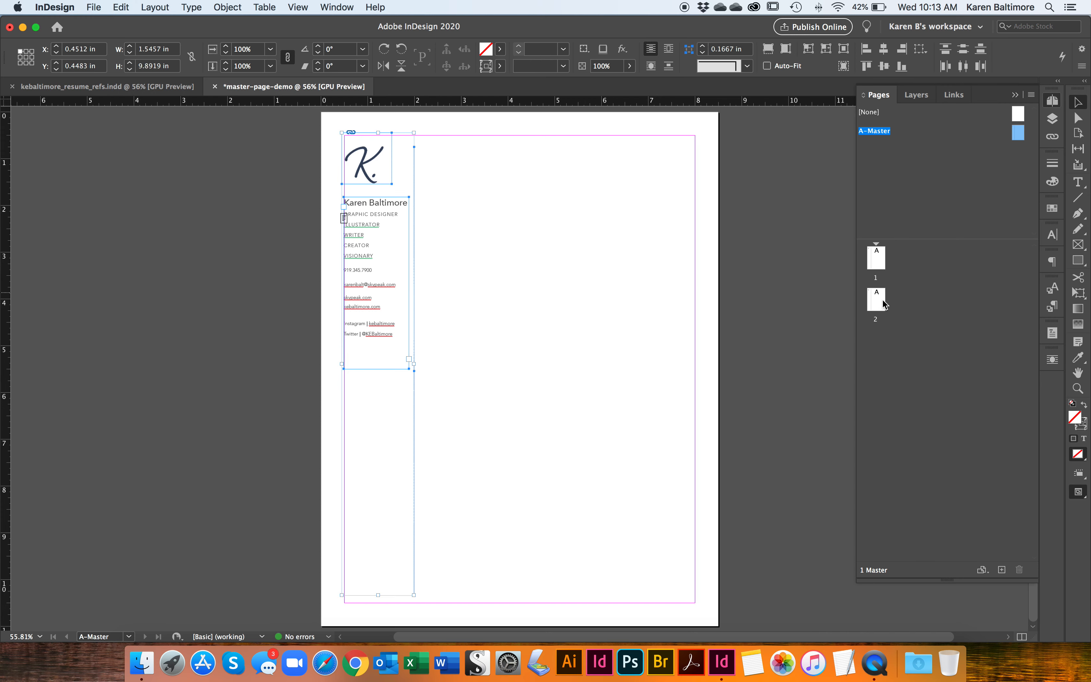
- Check pages 1 and 2 of master-page-demo for the logo, contact text and line from the master
left_click(883, 269)
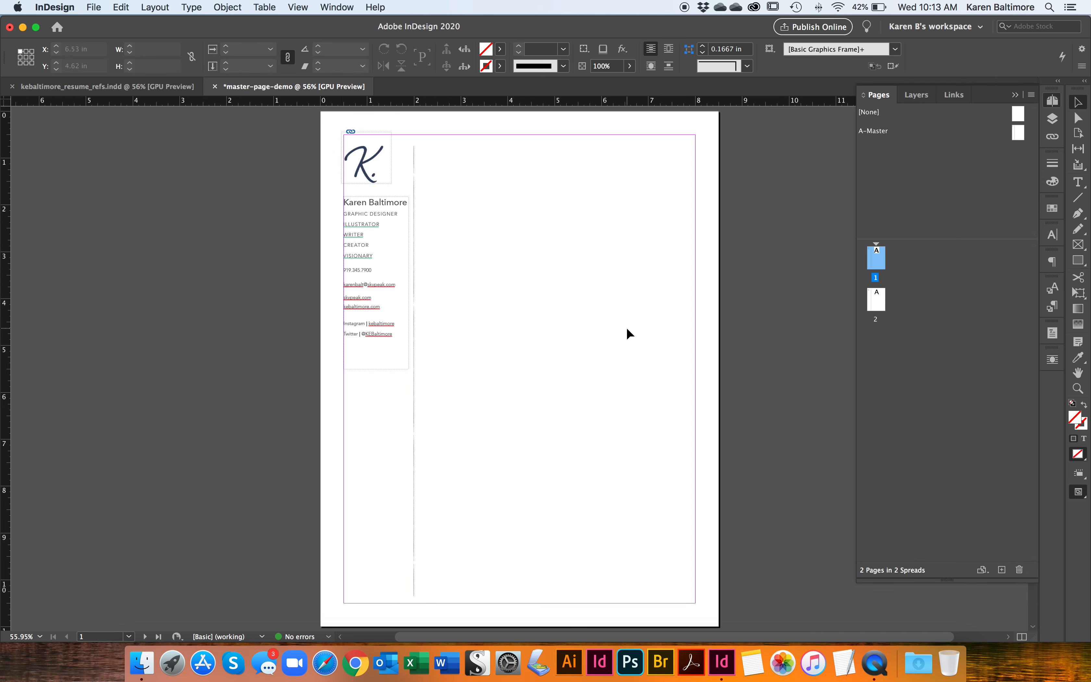
scroll(625, 326, "down", 10)
scroll(626, 326, "down", 5)
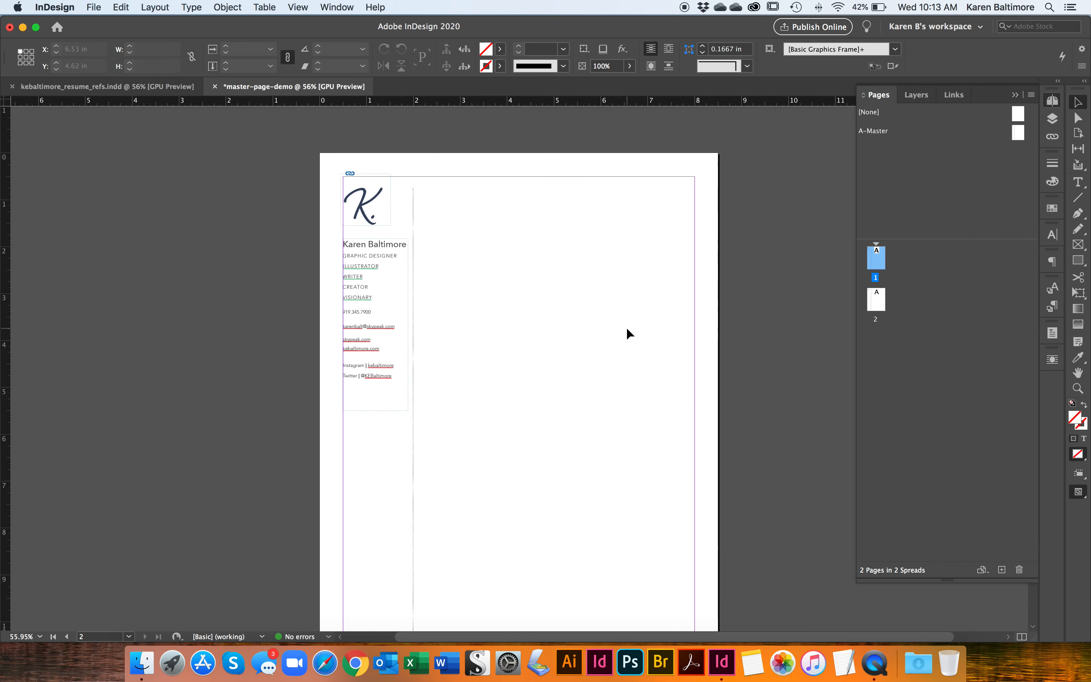
scroll(626, 328, "up", 10)
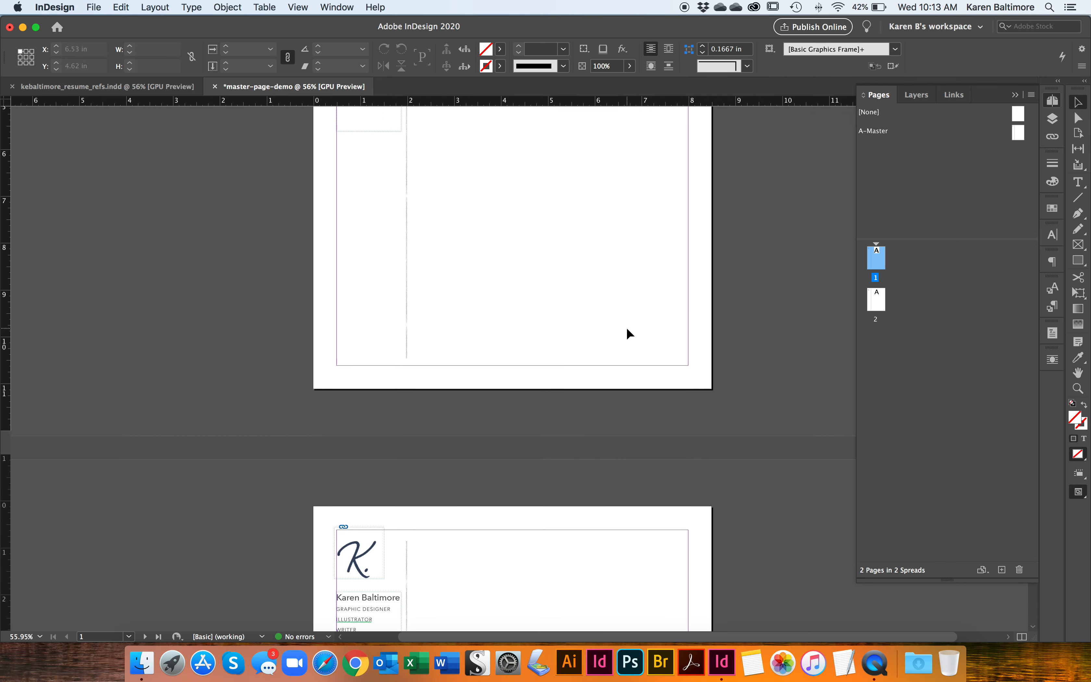
scroll(624, 333, "up", 5)
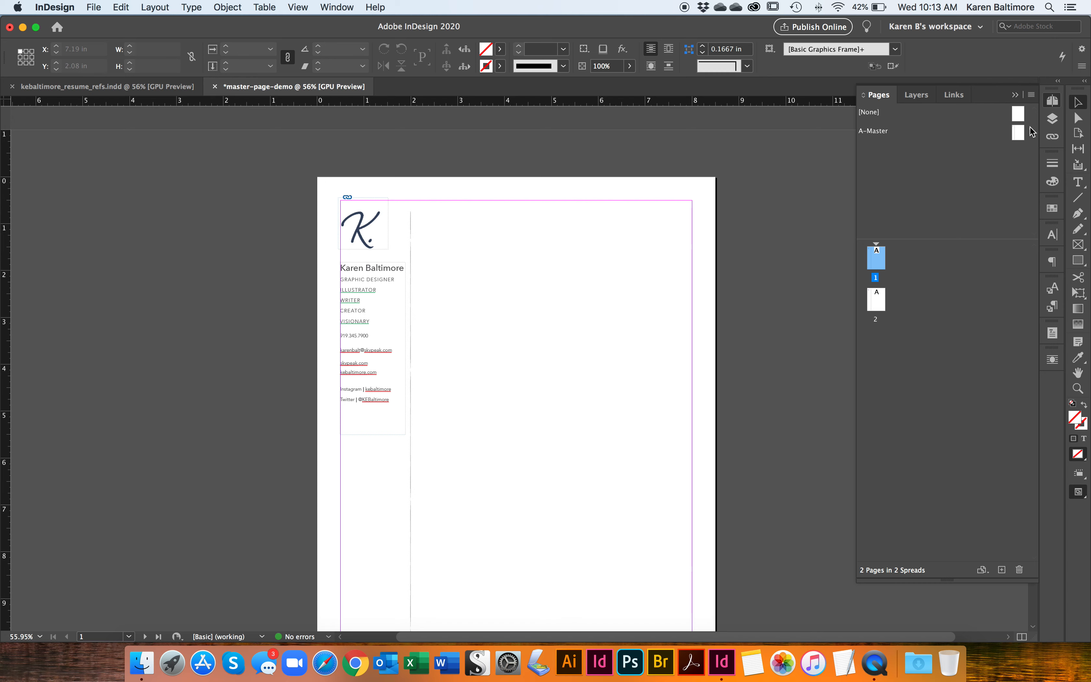
- Apply A-Master to page 1 of the master-page-demo document
left_click(1015, 135)
double_click(1014, 135)
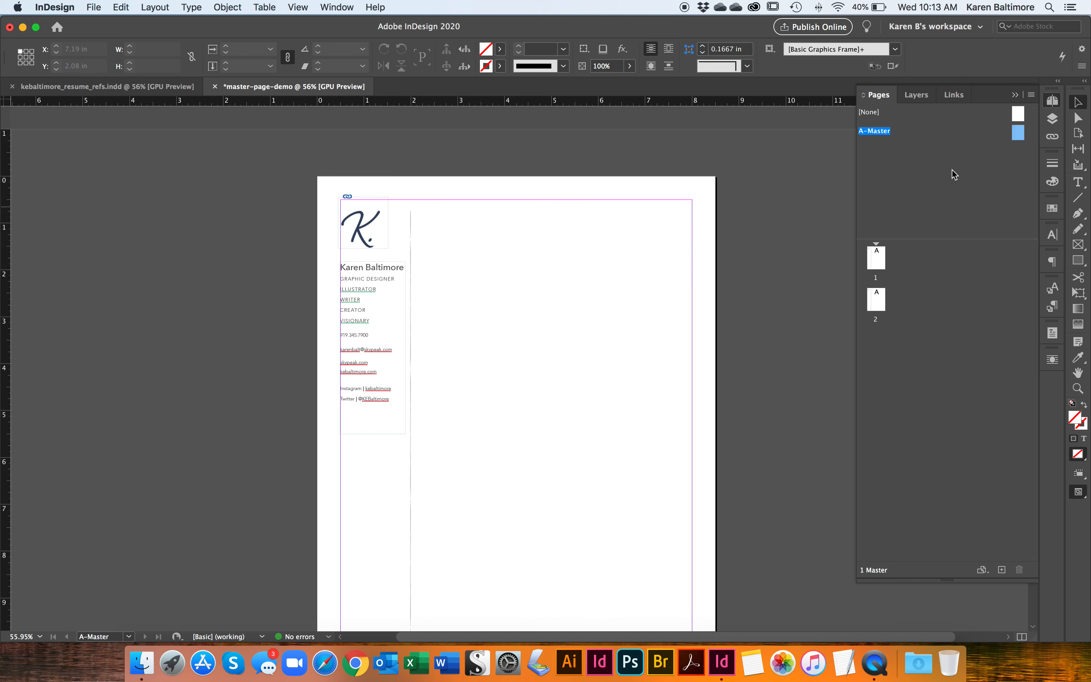
left_click_drag(1017, 134, 878, 265)
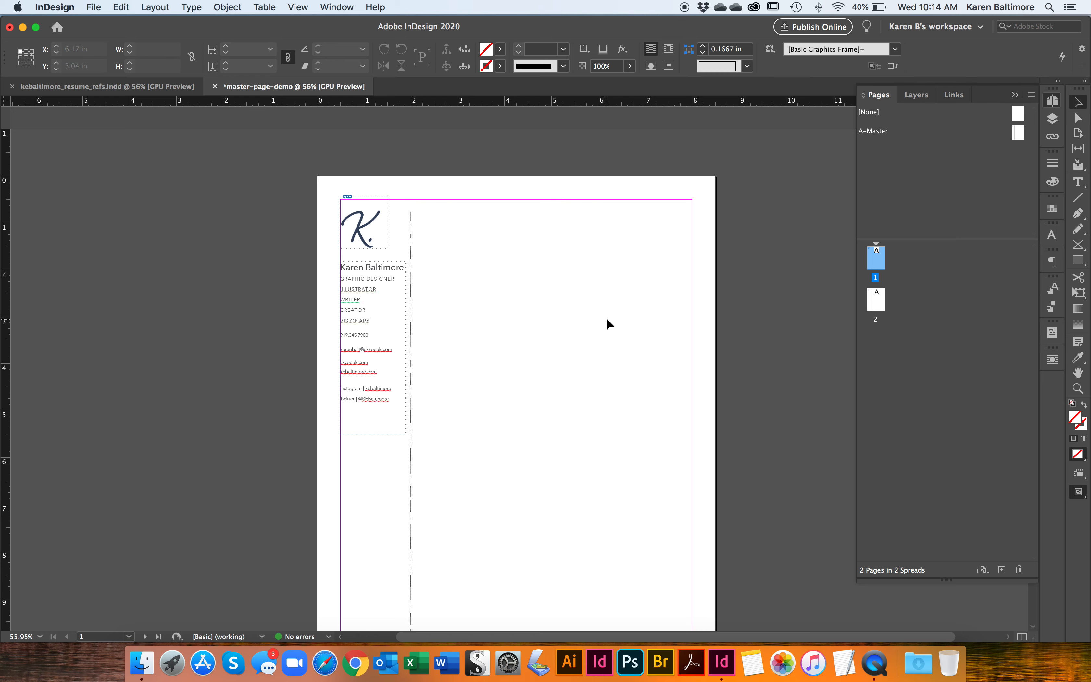
scroll(486, 344, "down", 1)
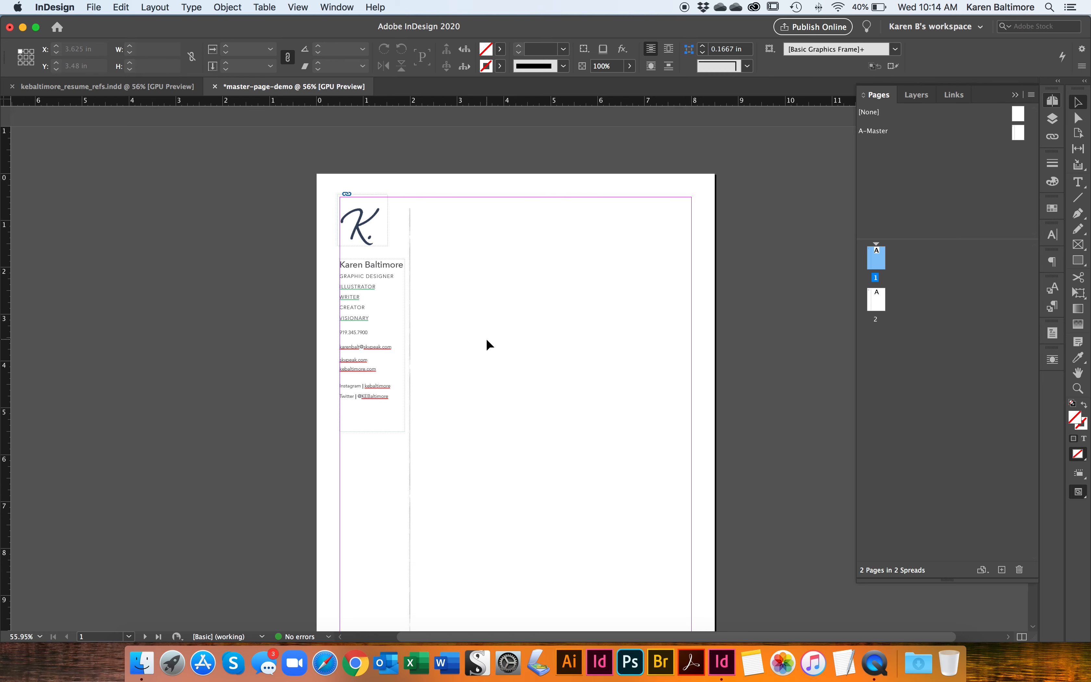
- Copy the main text frame from page 1 of the résumé document and paste it in place on page 1 of master-page-demo
left_click(114, 85)
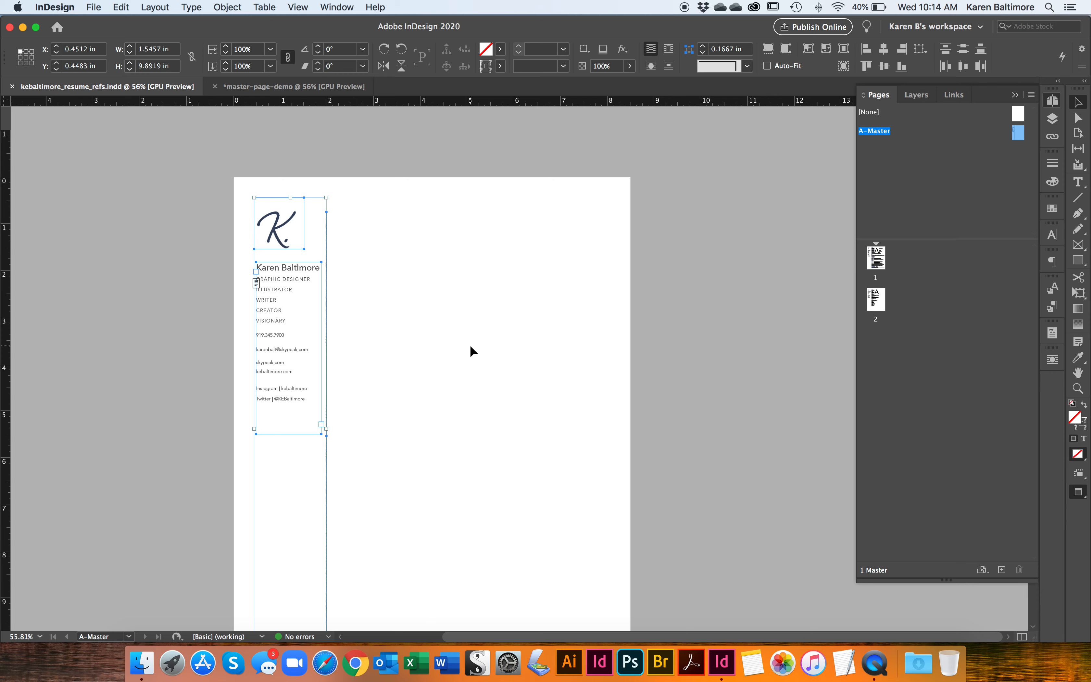
double_click(884, 262)
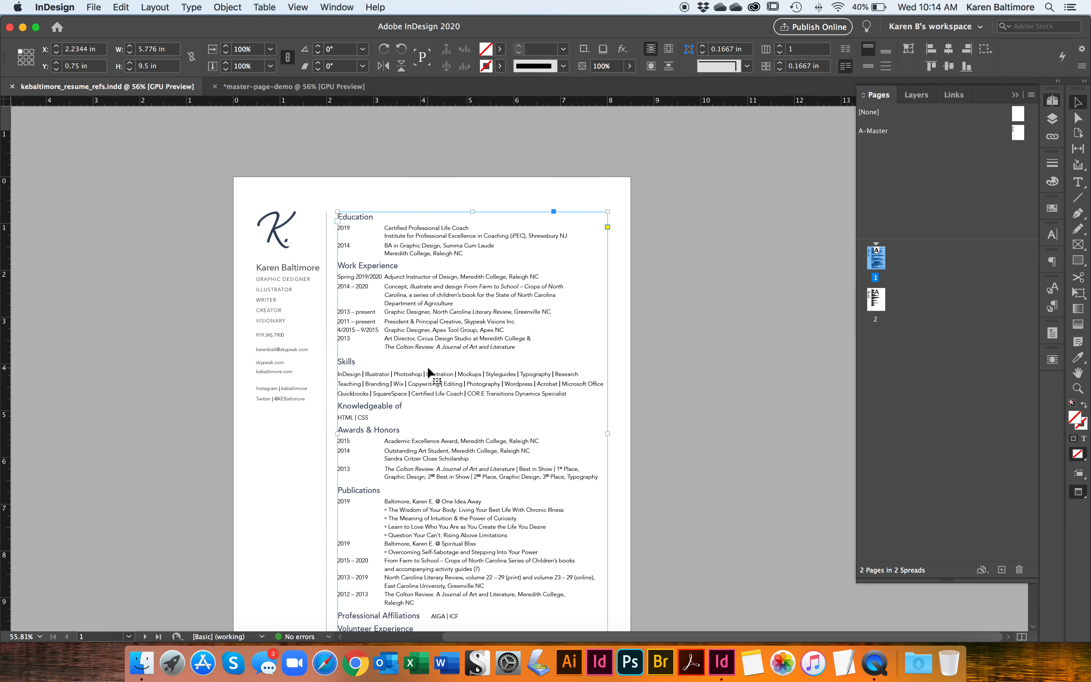
left_click(293, 86)
right_click(521, 268)
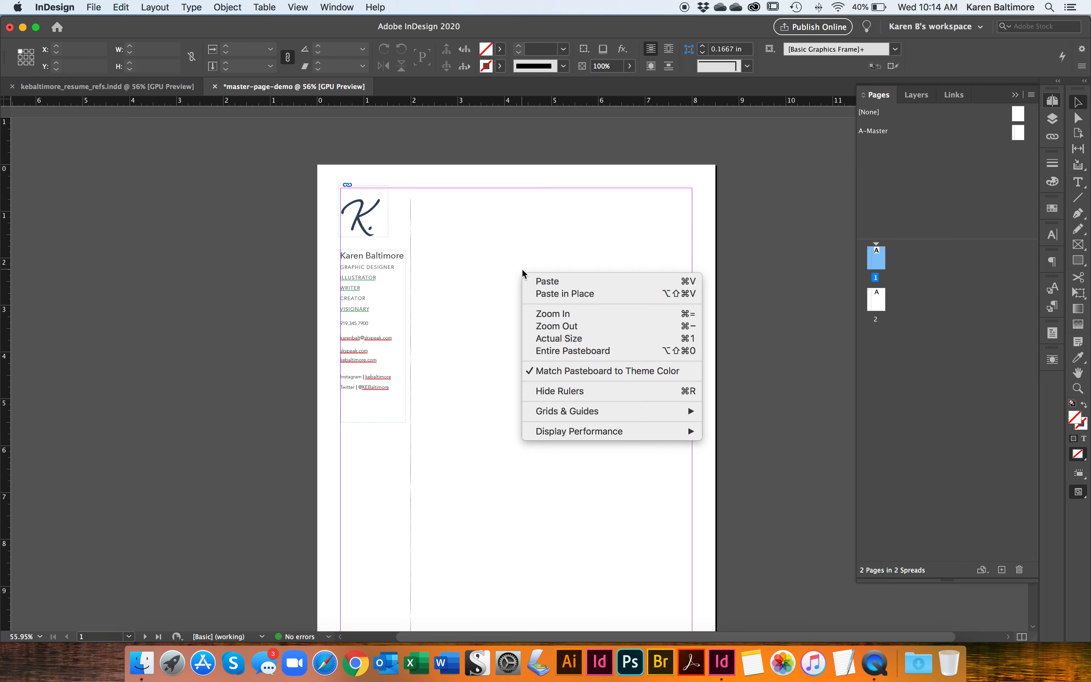
left_click(536, 294)
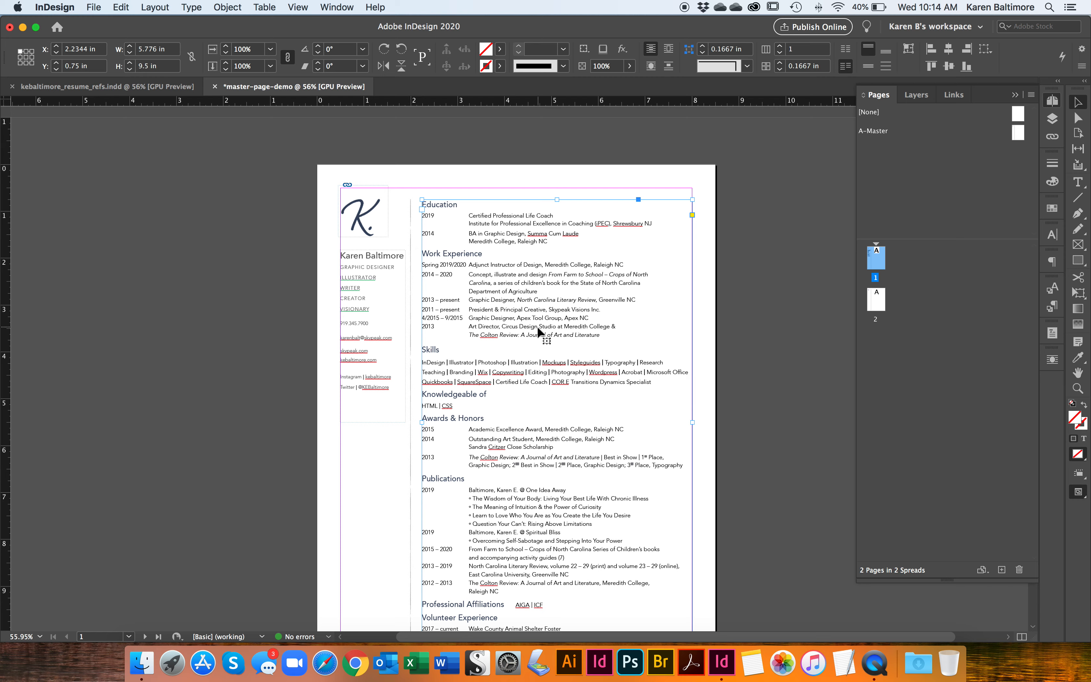
- View the page at 100% and compare the character formatting of the Education heading with the body text below it
key("super+1")
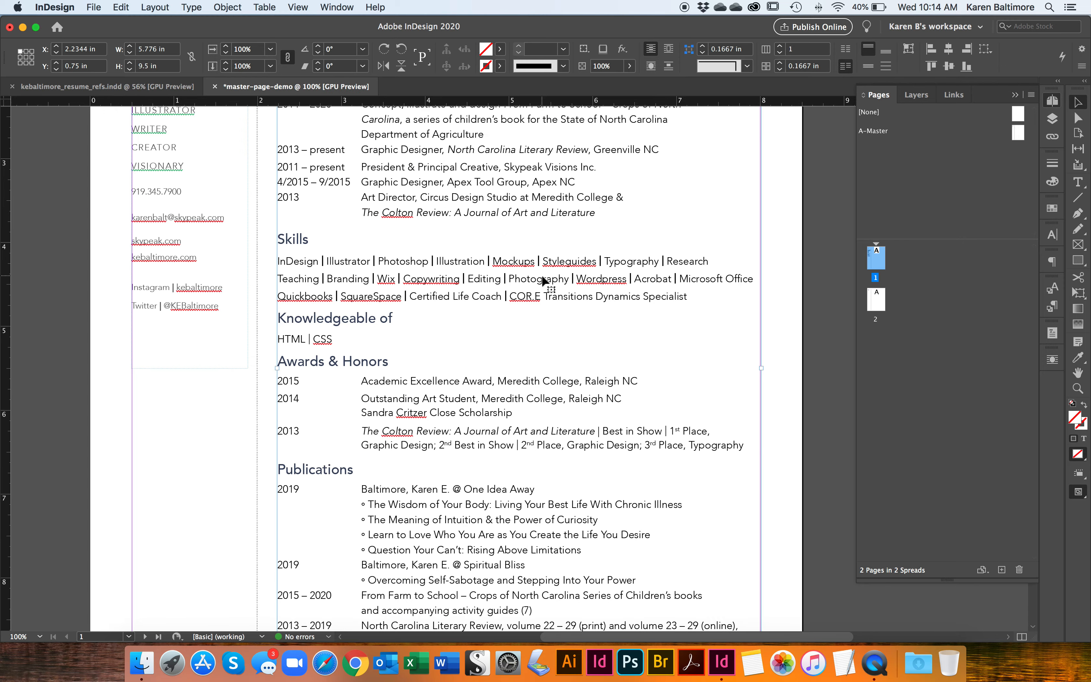
double_click(322, 159)
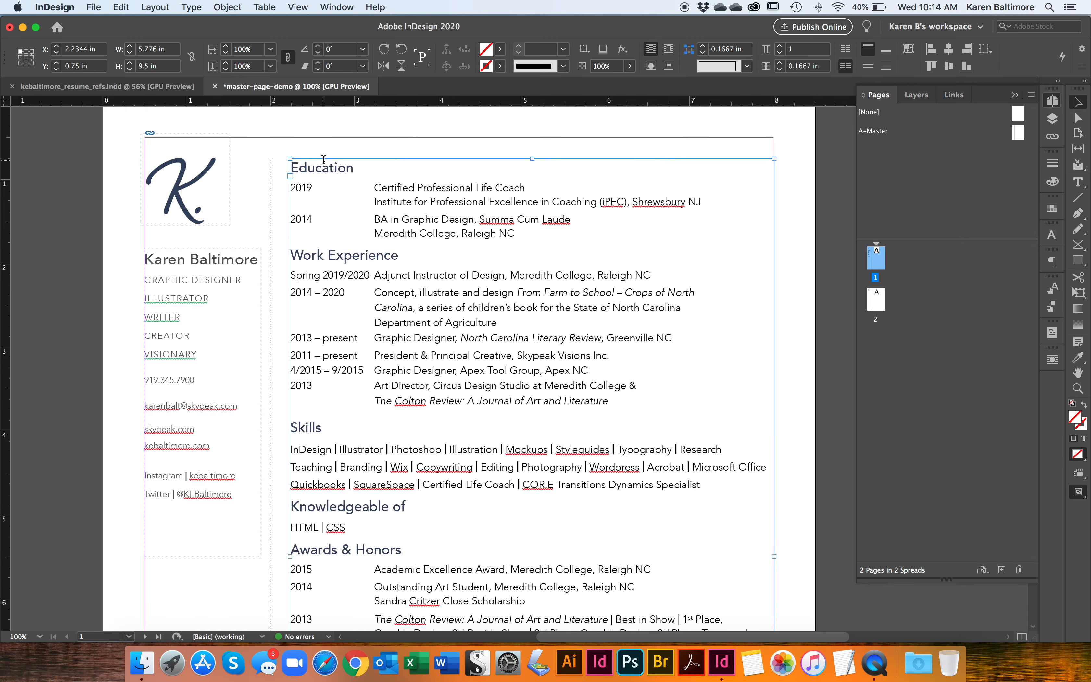
triple_click(384, 173)
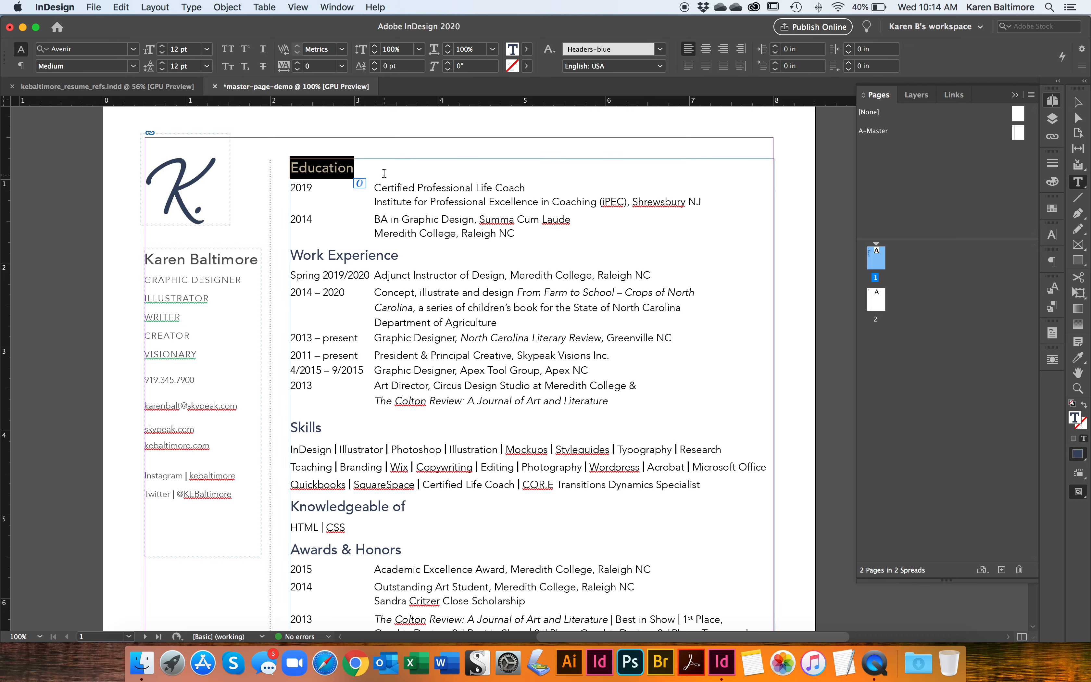
left_click(408, 187)
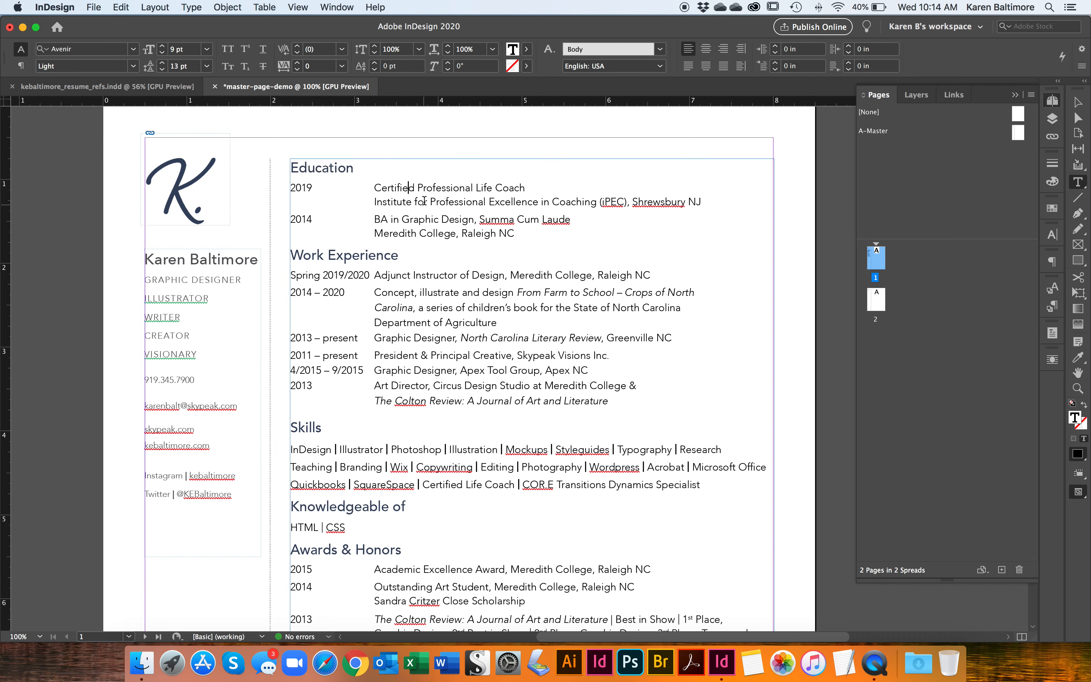
left_click(322, 165)
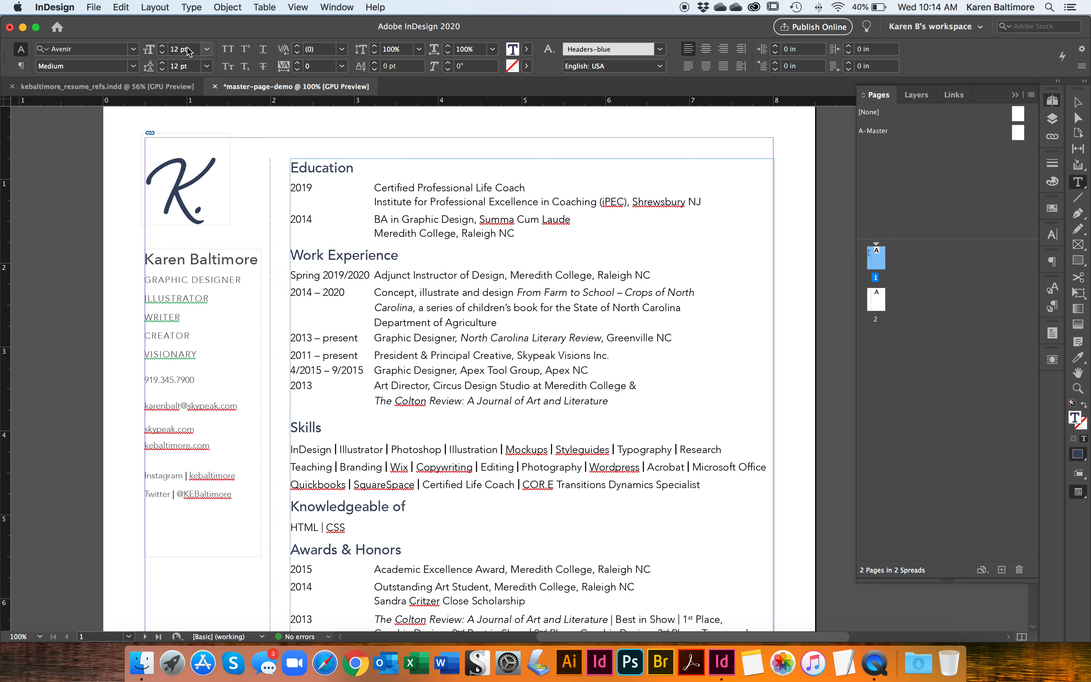
left_click(395, 185)
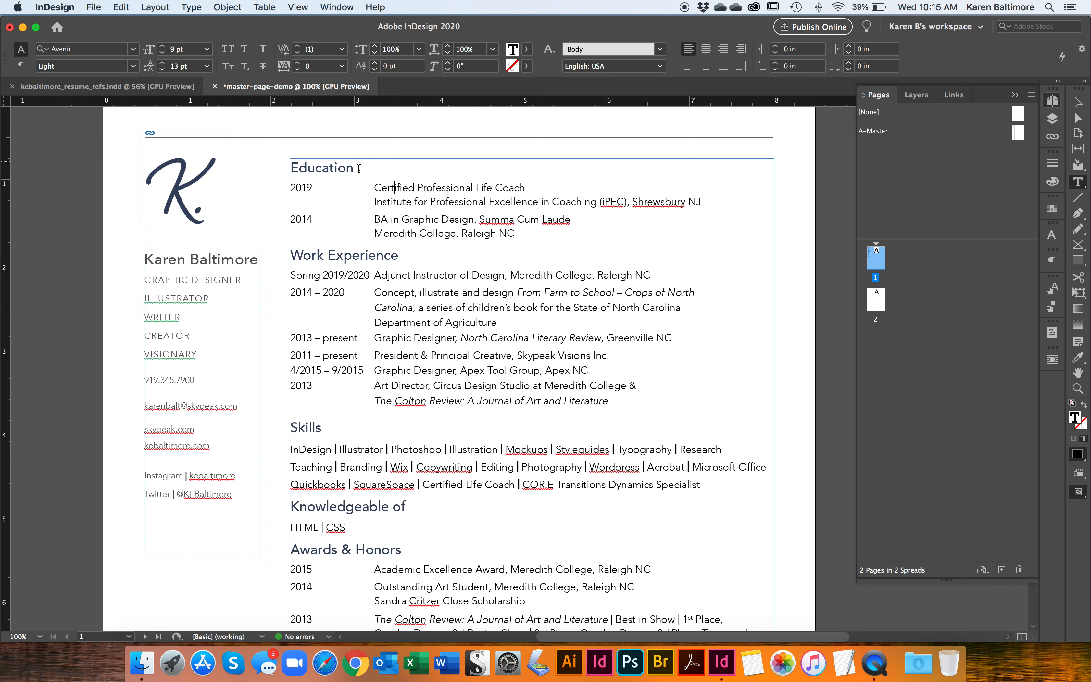
- Try setting the Education heading in Artegra Slab SemiBold, and undo the font change
double_click(335, 167)
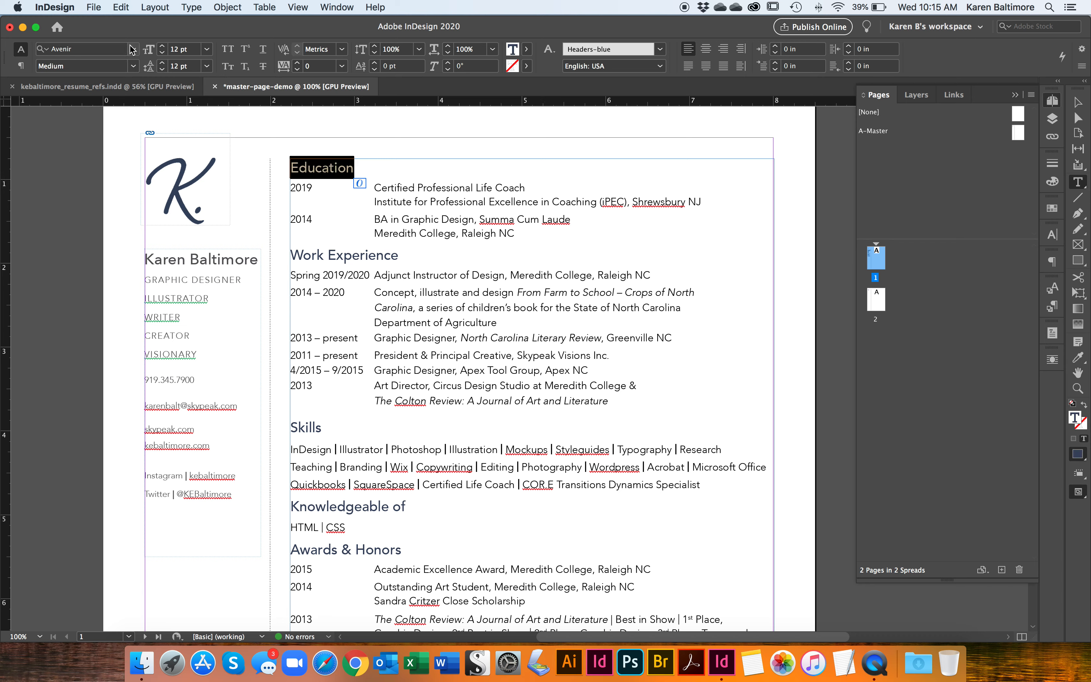
left_click(104, 49)
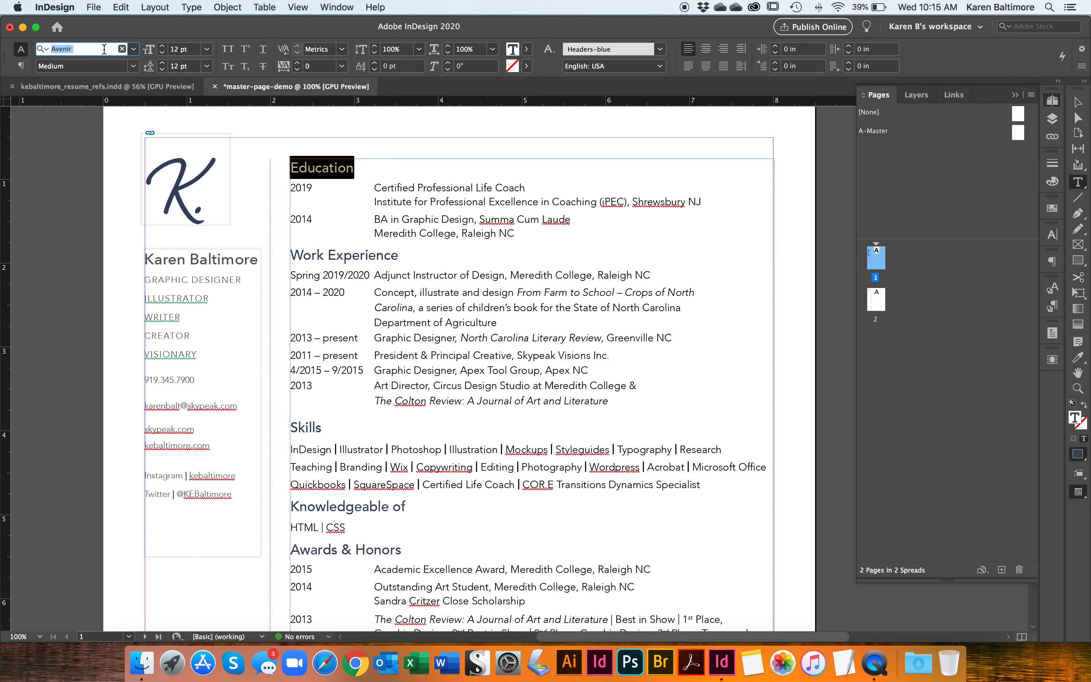
type("ar")
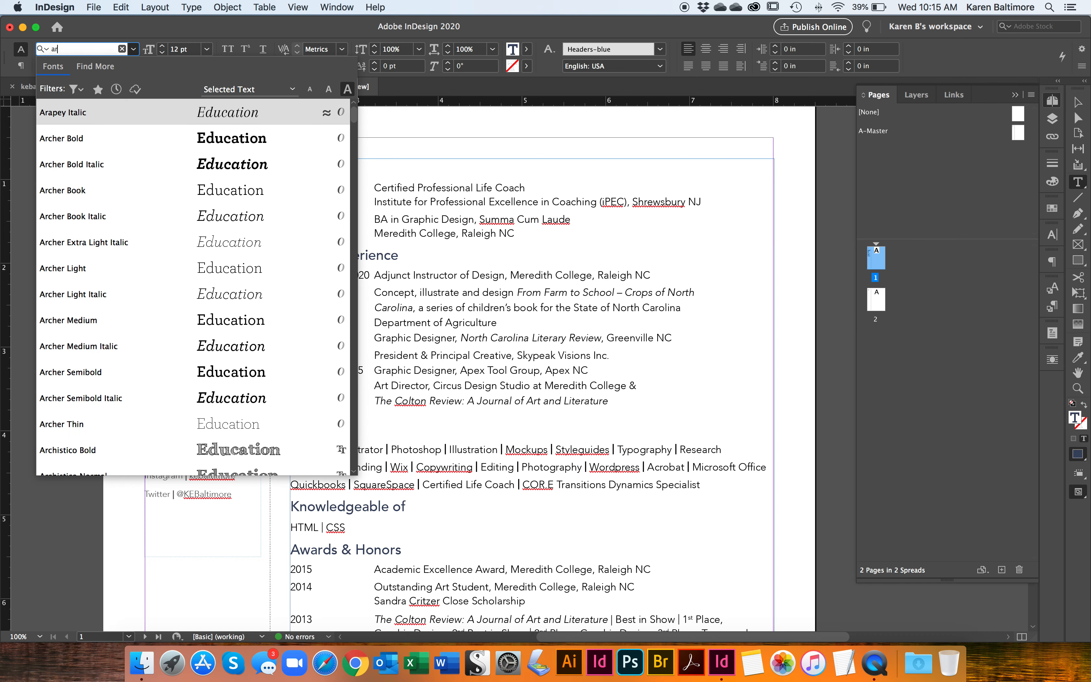
type("tegr")
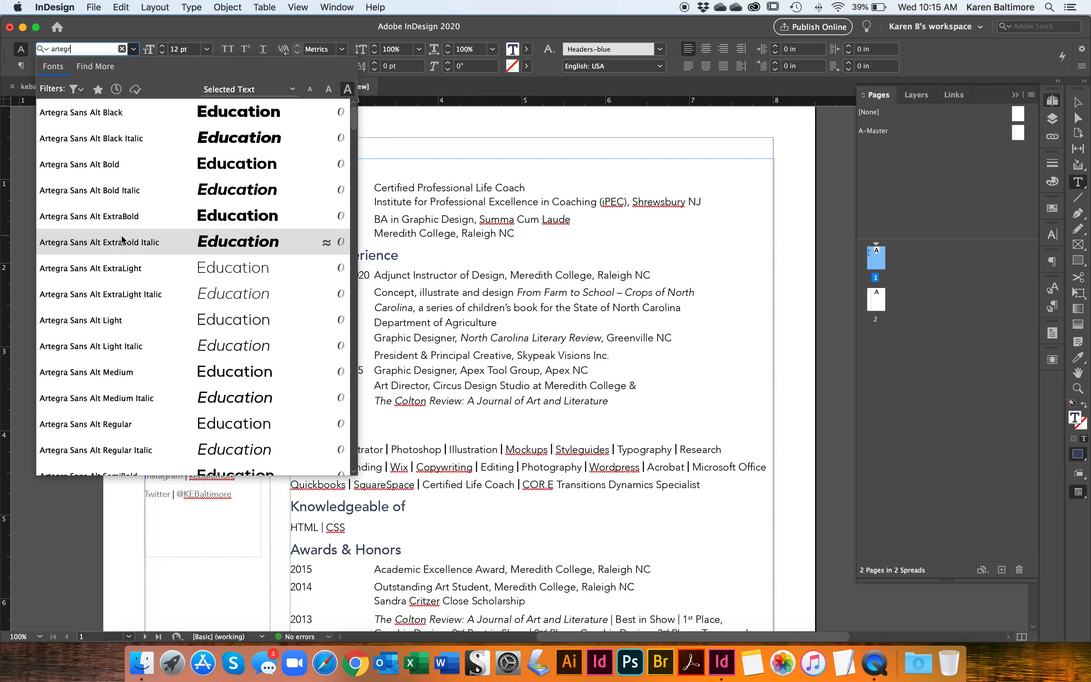
scroll(122, 383, "down", 5)
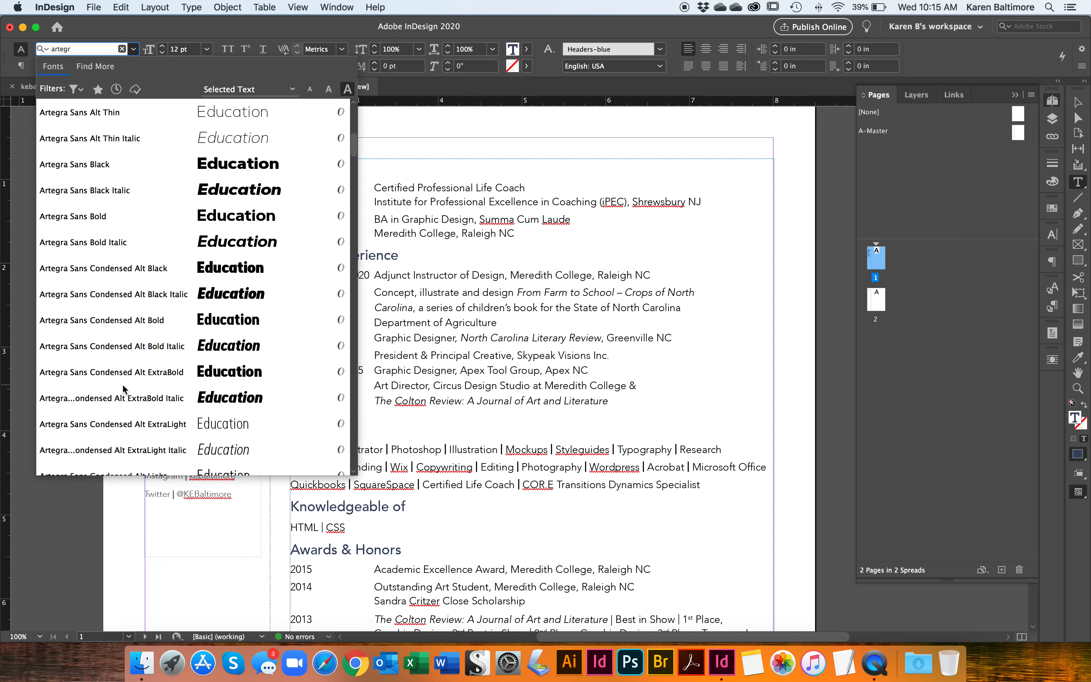
scroll(122, 384, "down", 4)
scroll(123, 384, "down", 10)
scroll(123, 383, "down", 20)
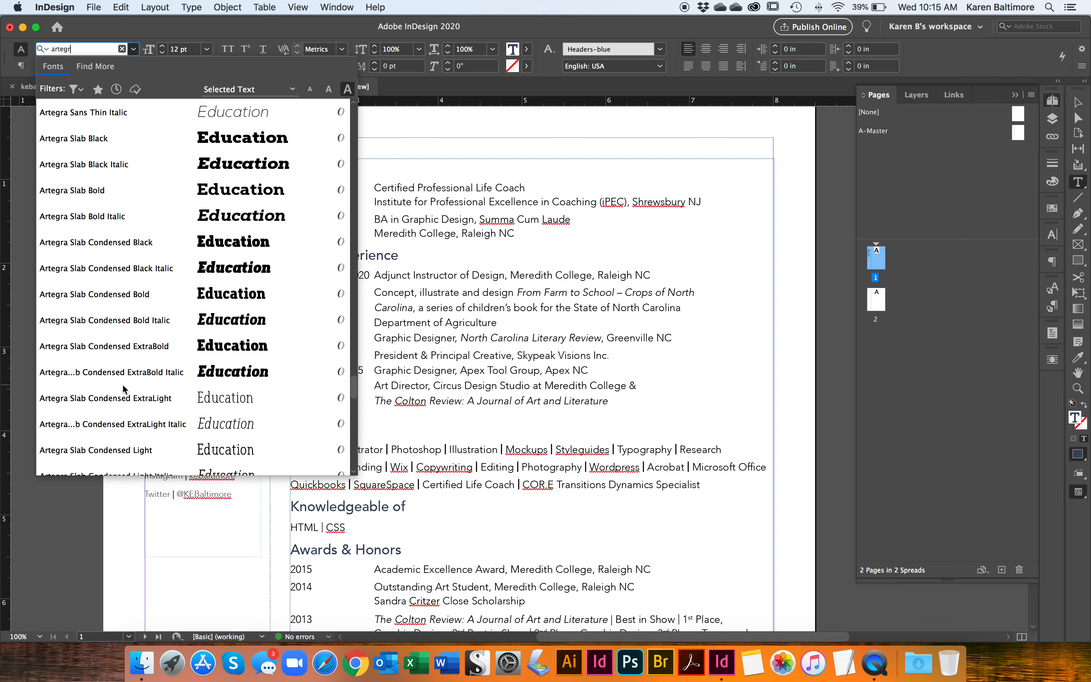
scroll(123, 384, "down", 5)
scroll(197, 456, "down", 12)
scroll(184, 417, "down", 15)
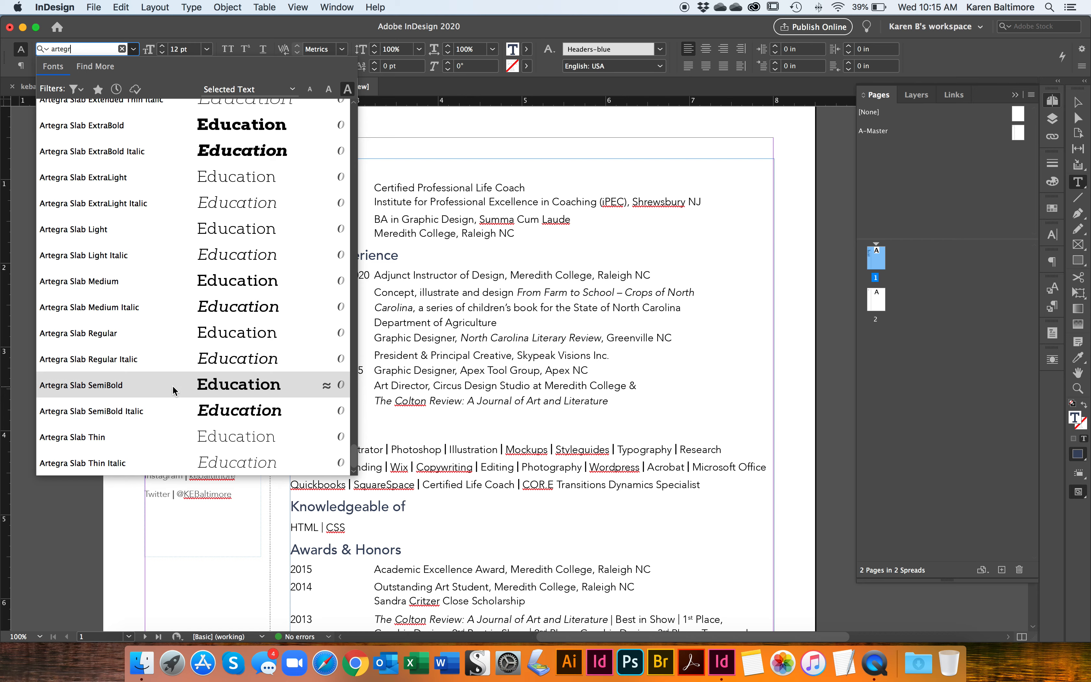
left_click(301, 383)
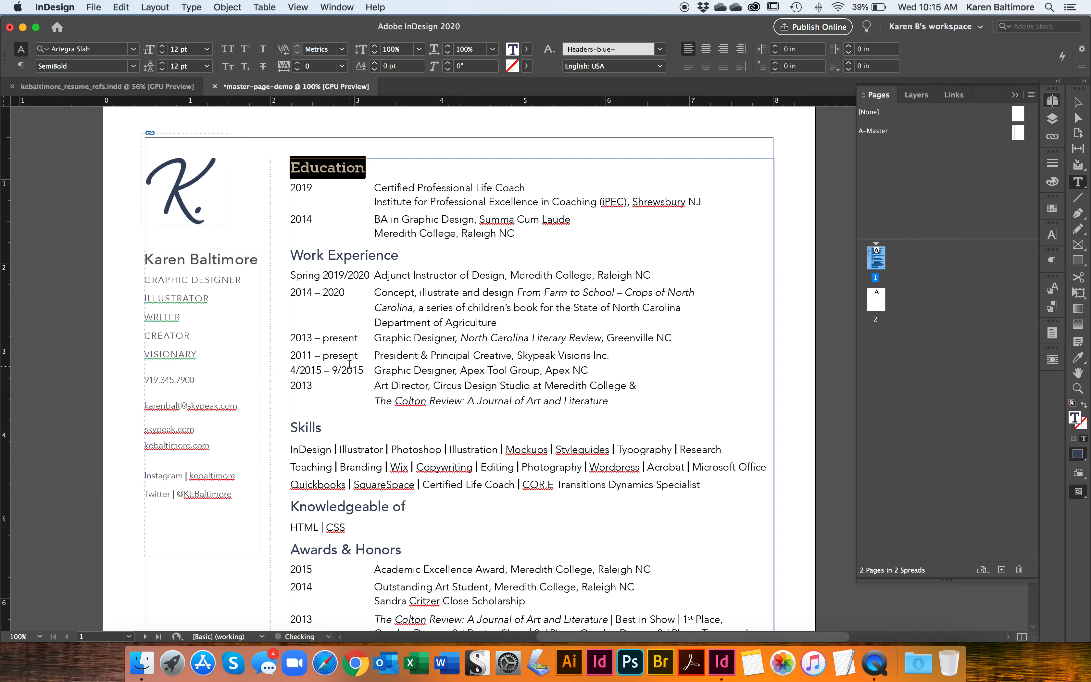
left_click(352, 240)
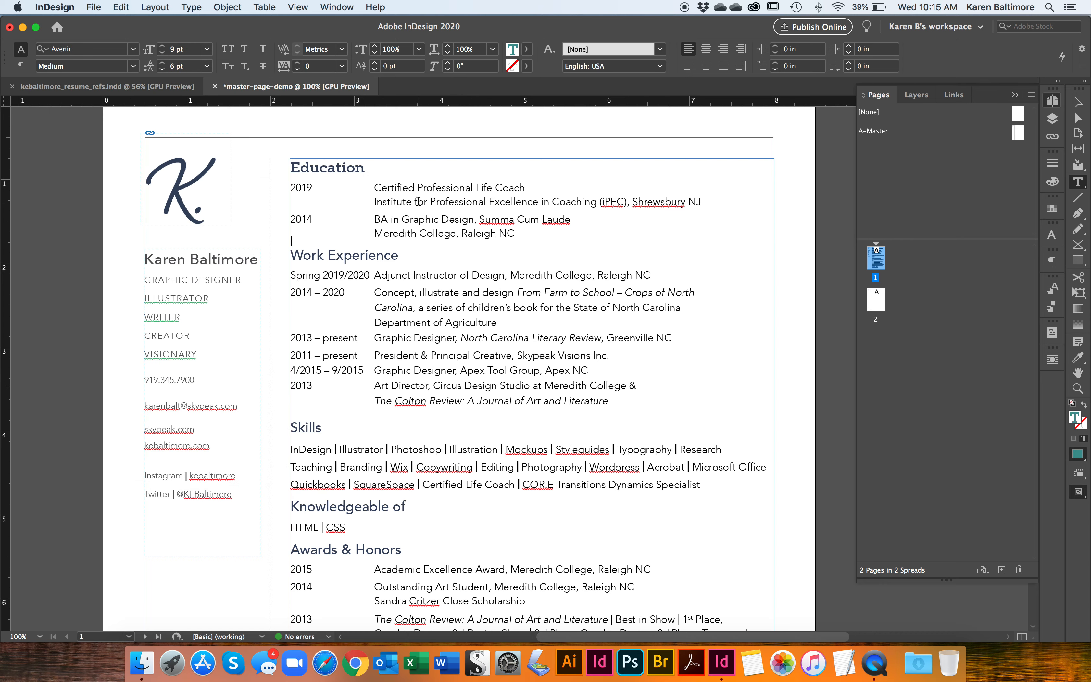
key("cmd+z")
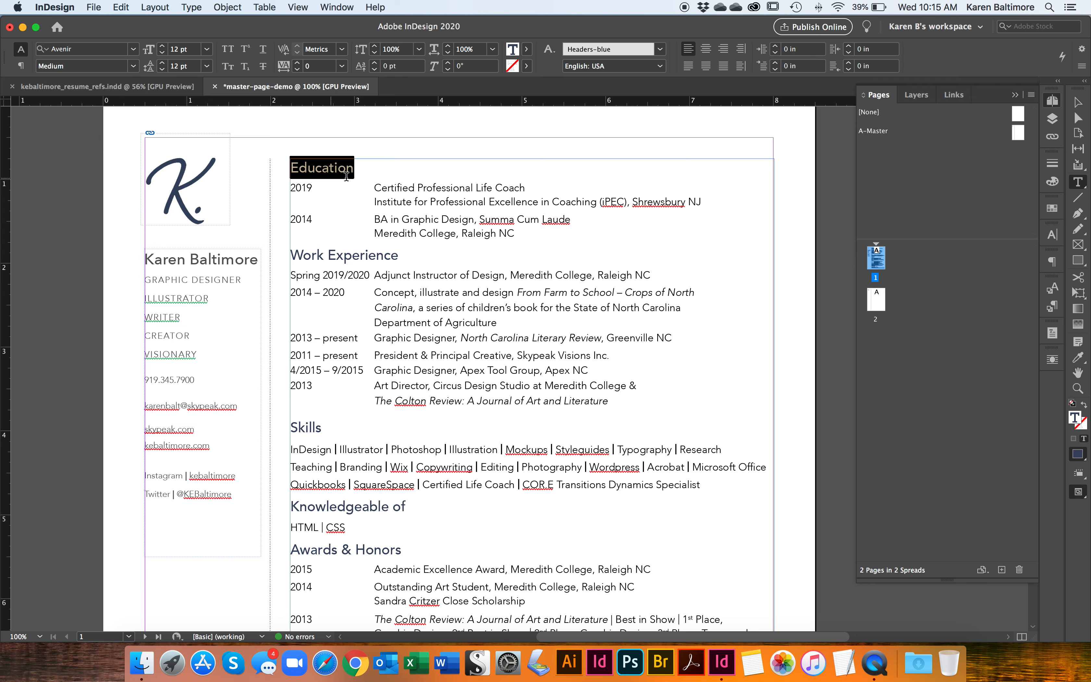
- Examine which paragraph style and which character style the selected Education heading uses
left_click(1053, 308)
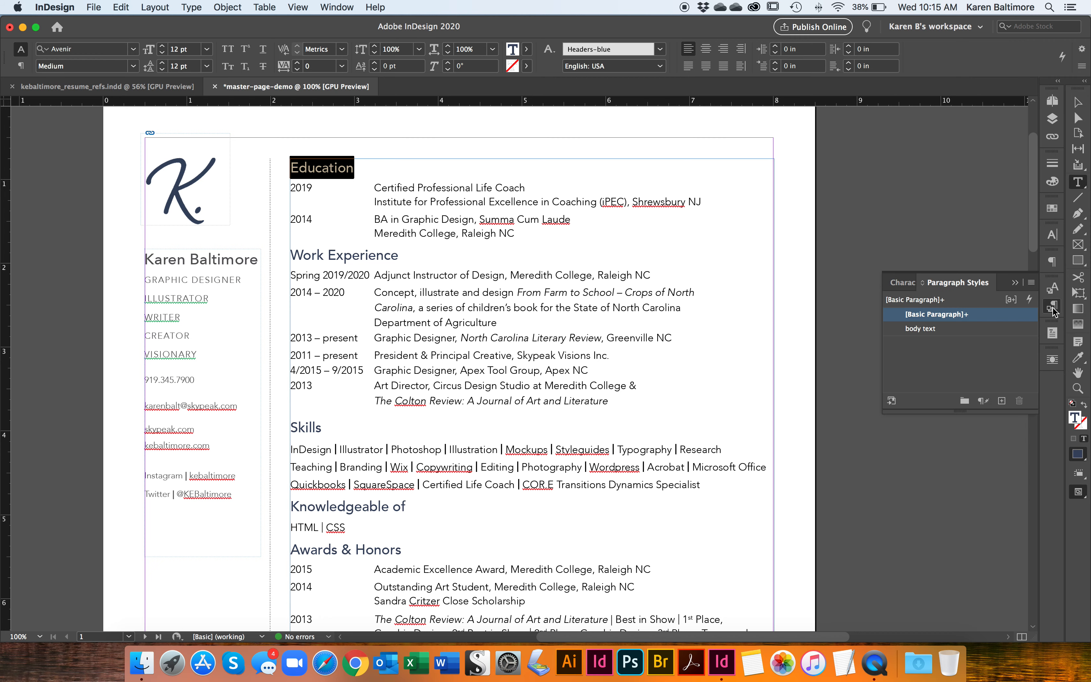
left_click(1047, 291)
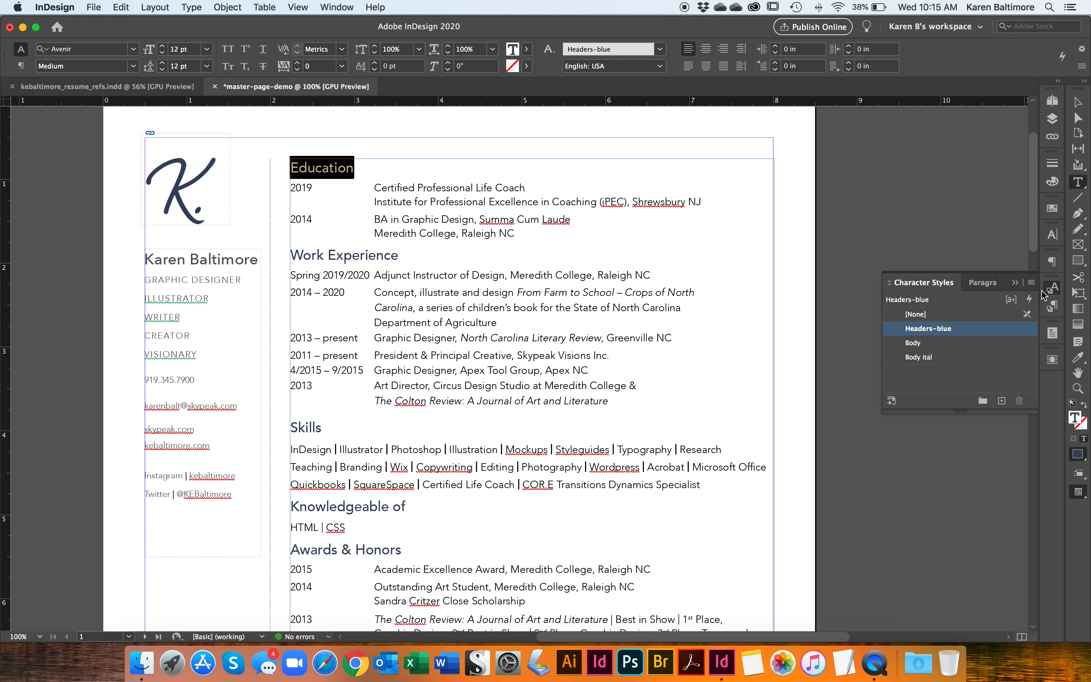
left_click(1049, 306)
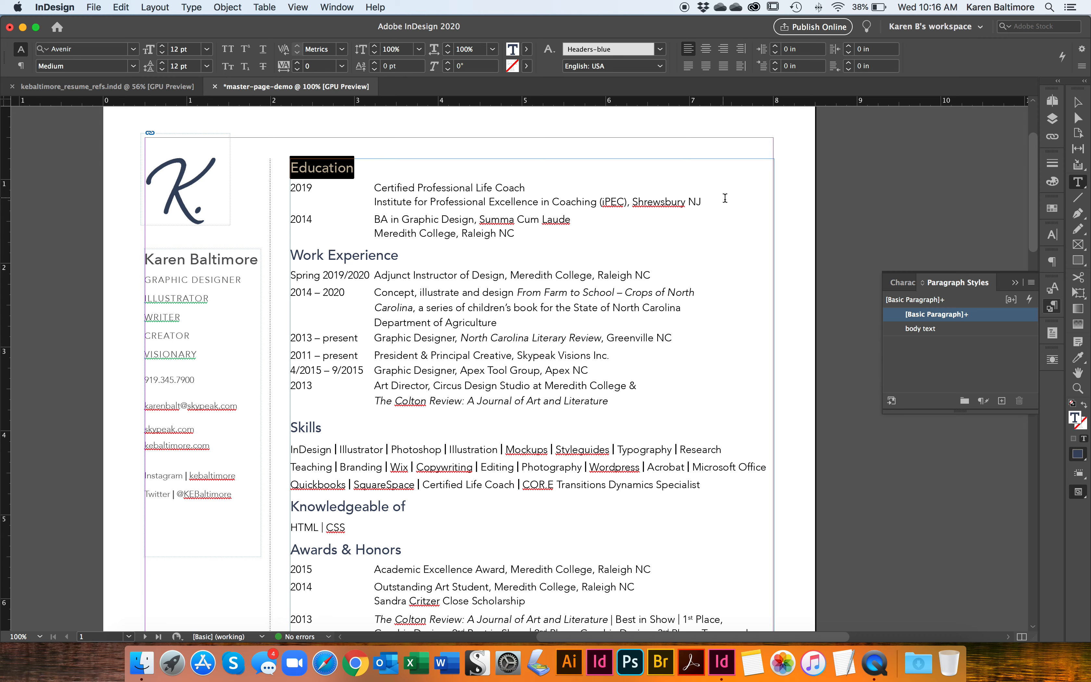
left_click(1053, 288)
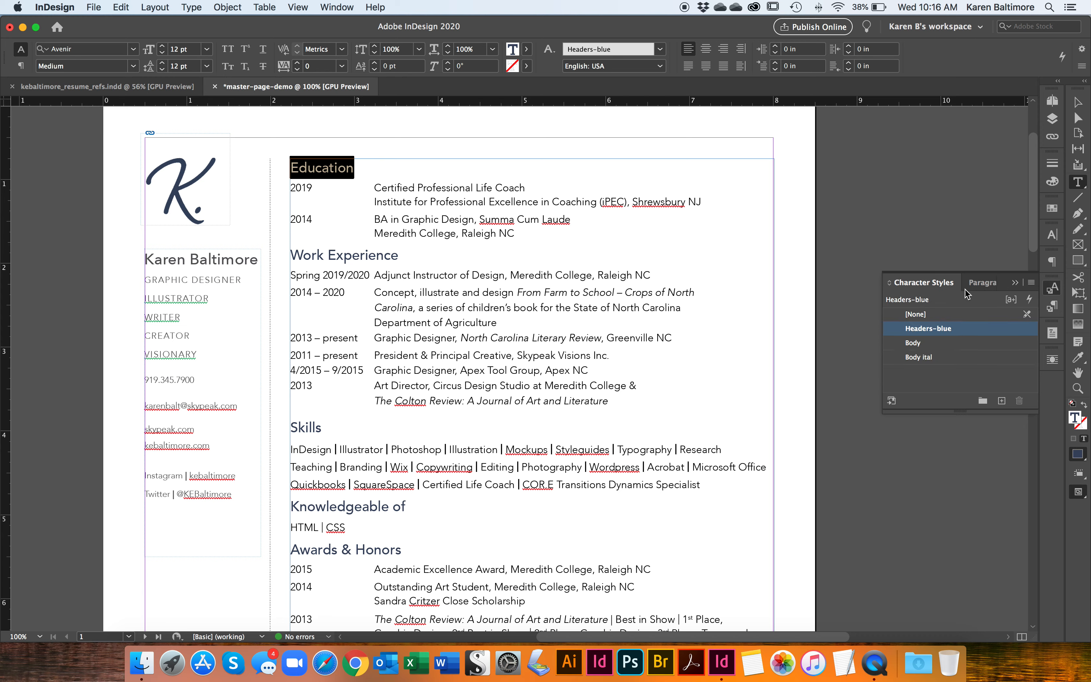
- Review the Headers-blue character style's based-on choices, basic and advanced character formats, and character colour, keeping its settings
double_click(895, 336)
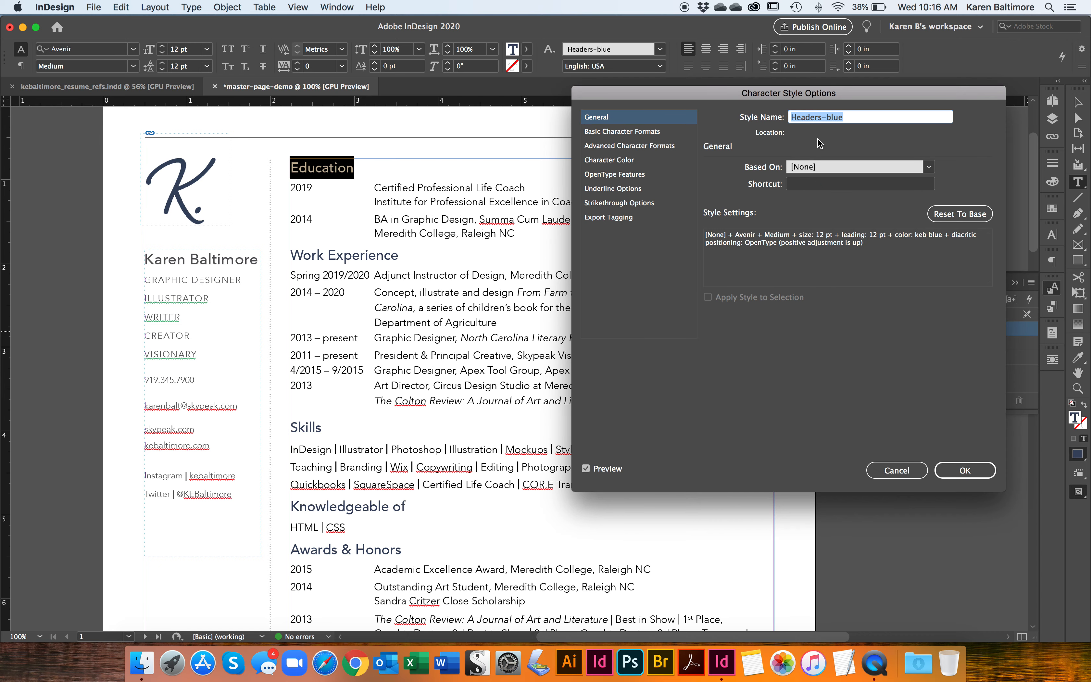
left_click(894, 169)
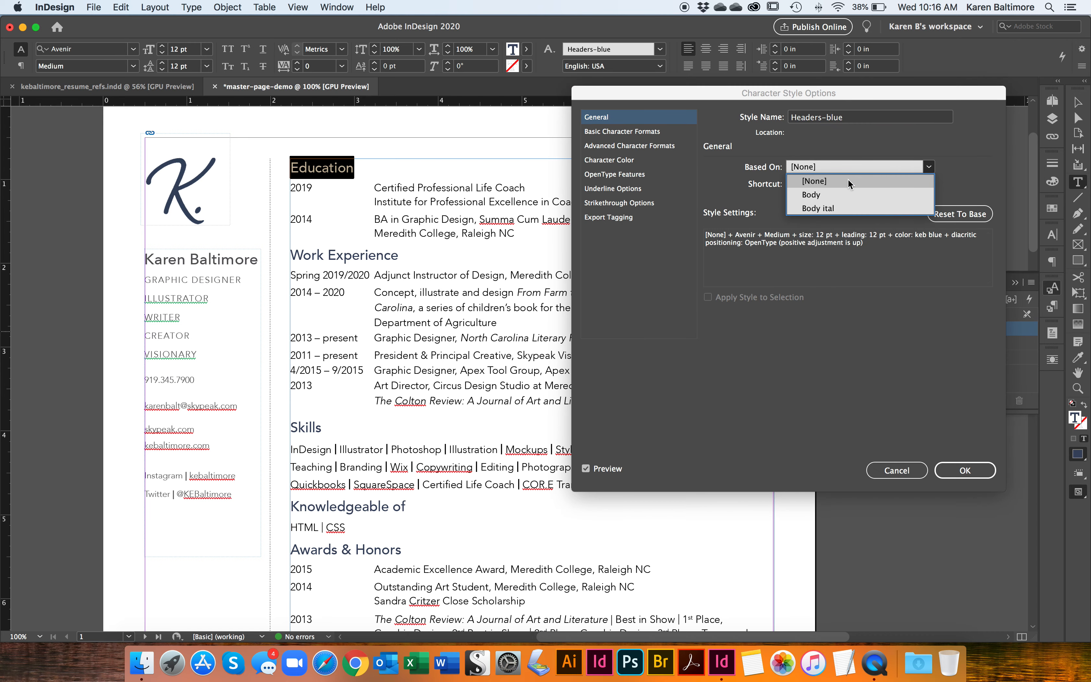
left_click(864, 149)
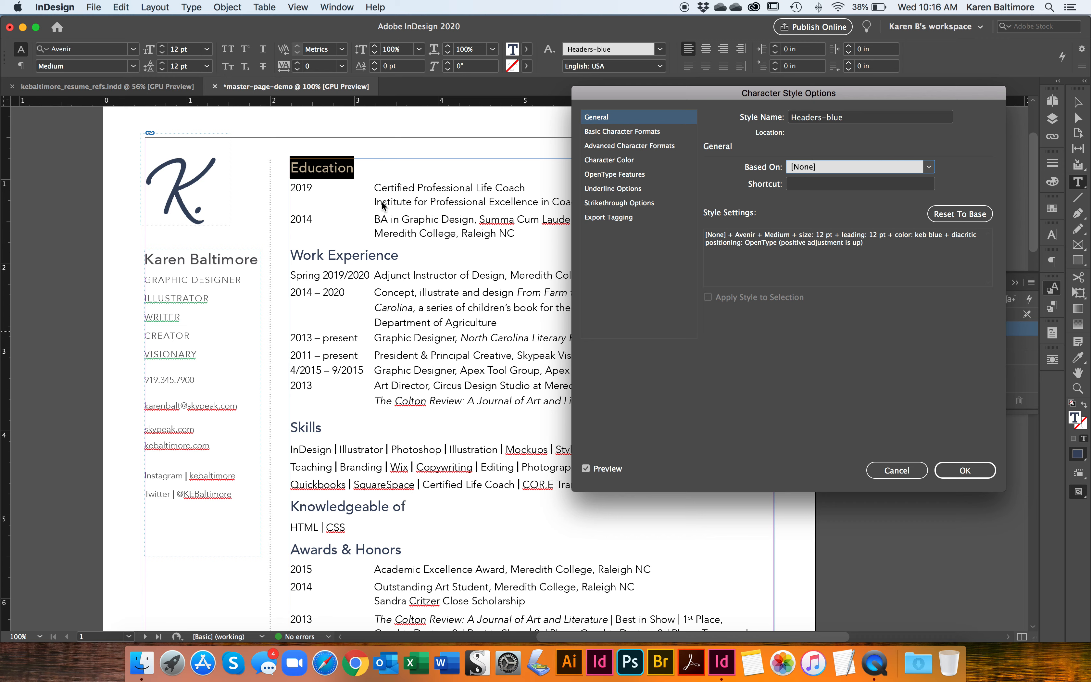
left_click(667, 131)
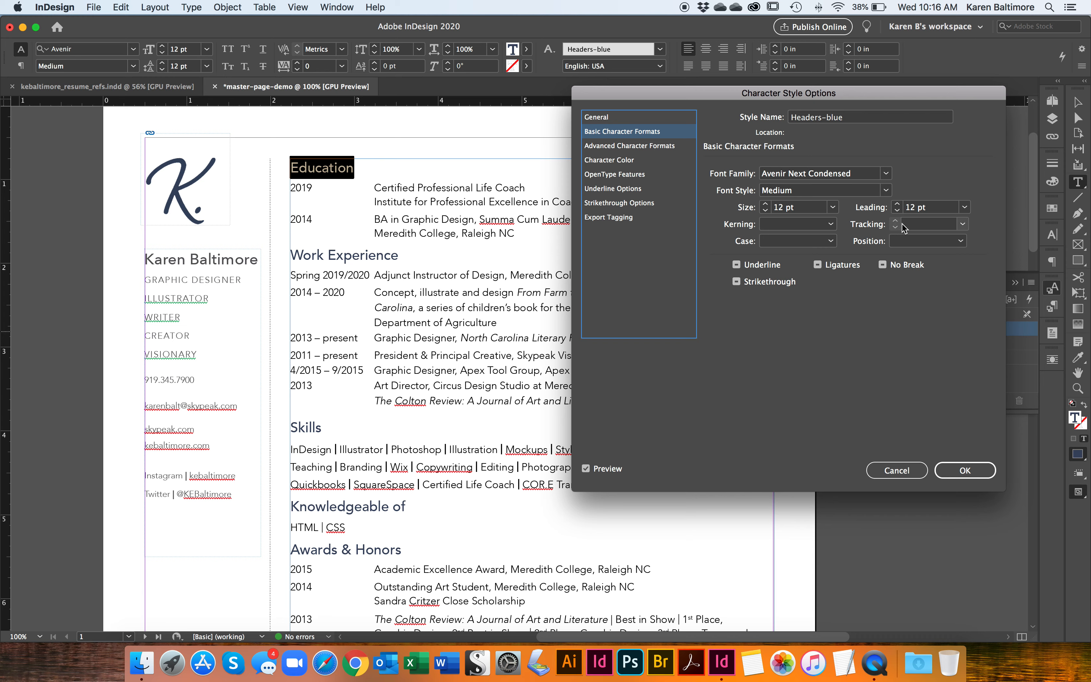
left_click(661, 145)
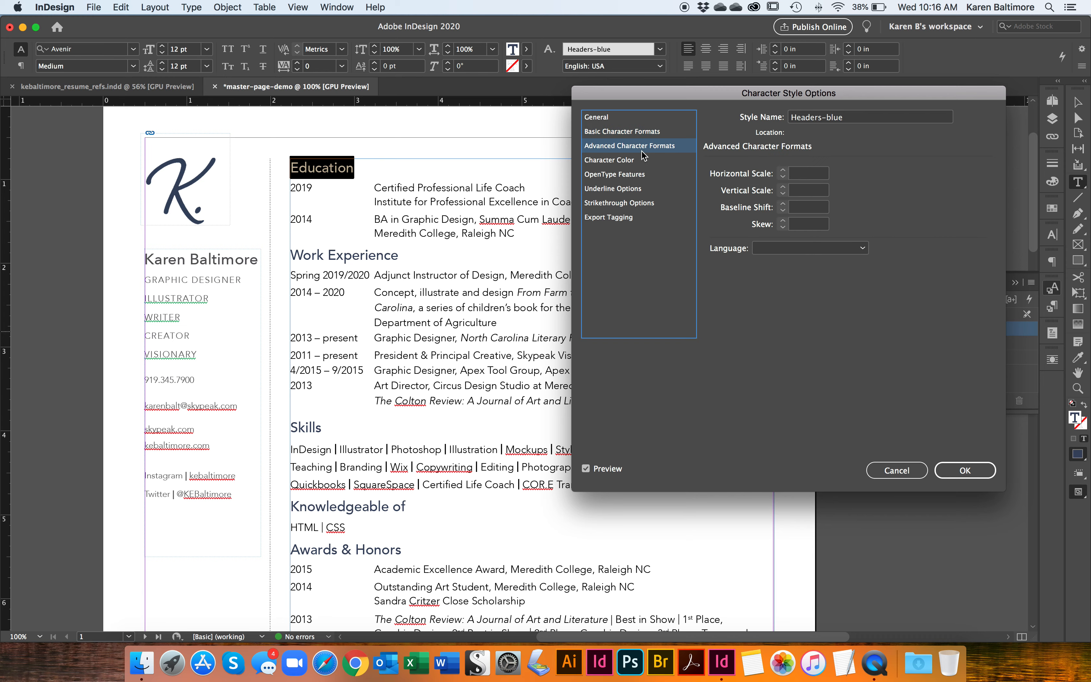
left_click(653, 160)
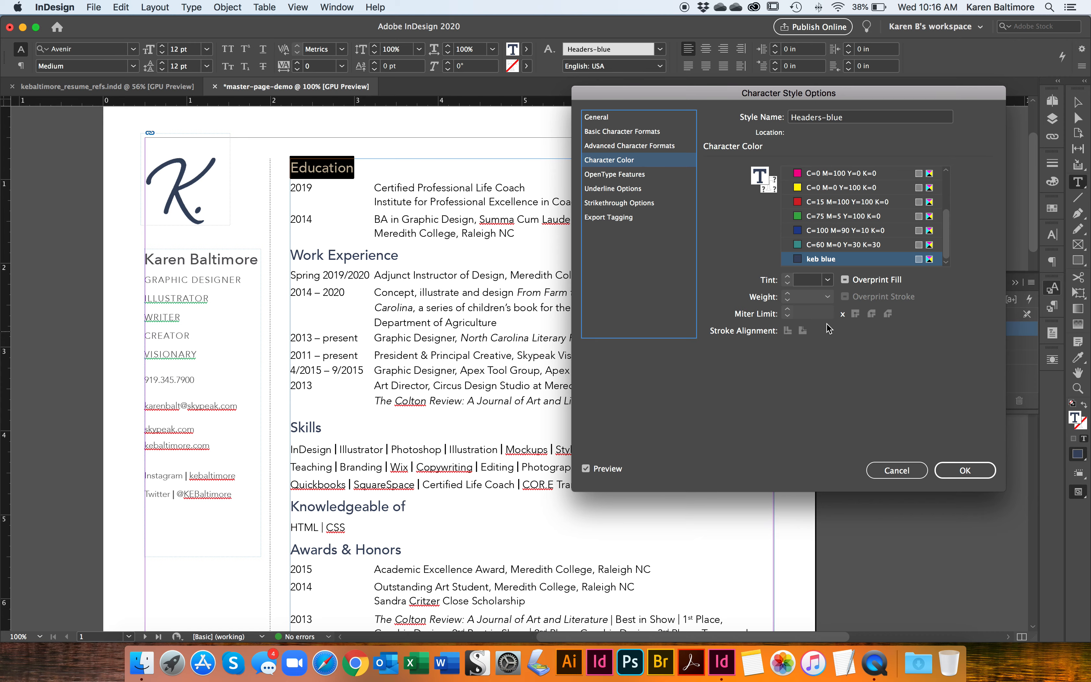
left_click(961, 474)
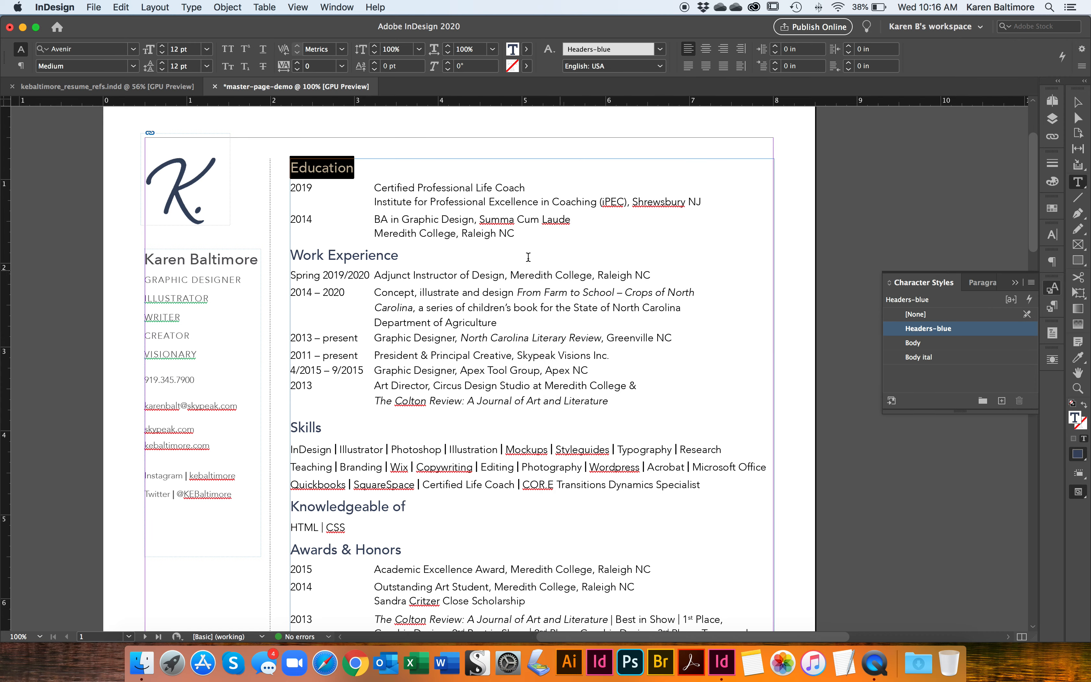
- Apply the Headers-blue character style to the word Experience in the Work Experience heading
triple_click(381, 258)
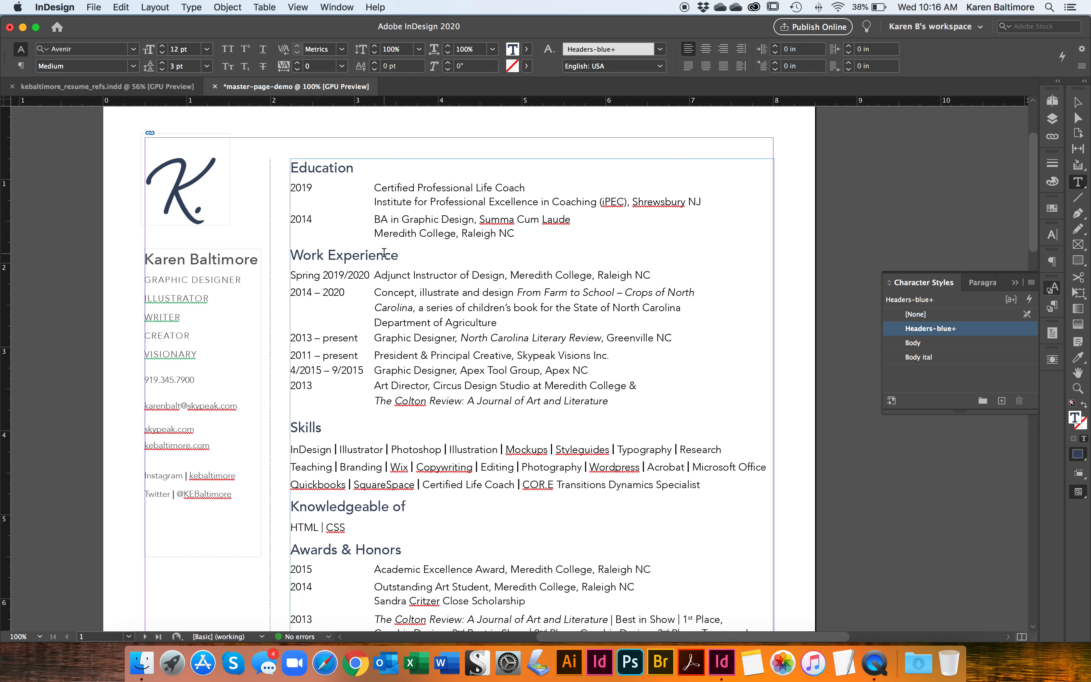
double_click(381, 258)
left_click(942, 332)
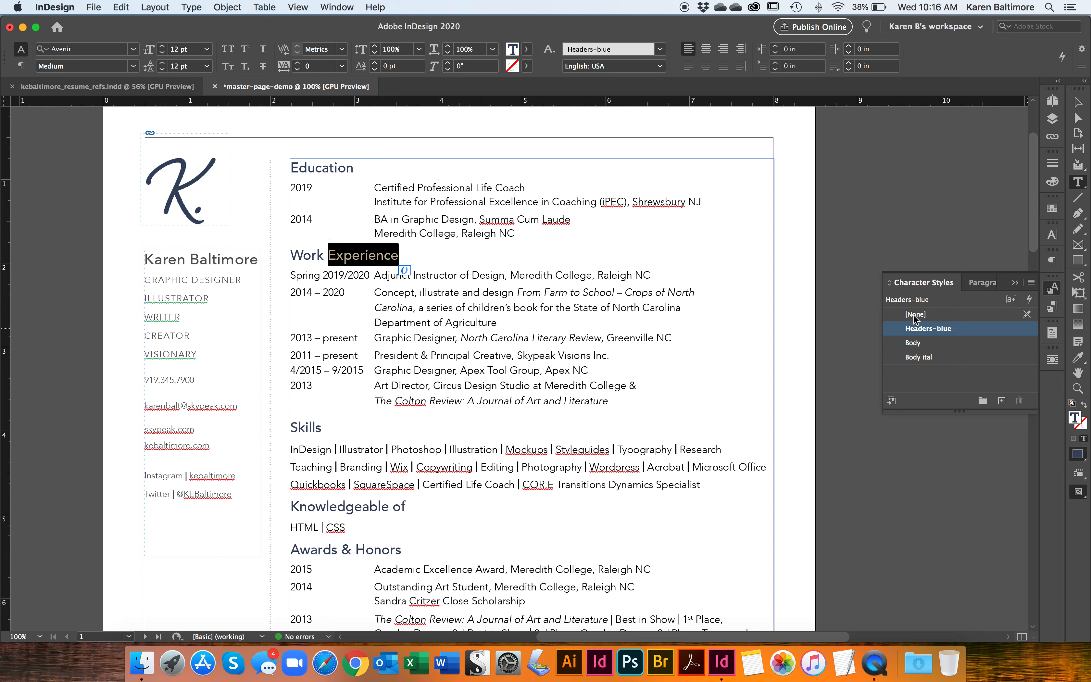
- Check the Skills heading's character style and review that style's basic character formats without changing them, then deselect the text
left_click(320, 424)
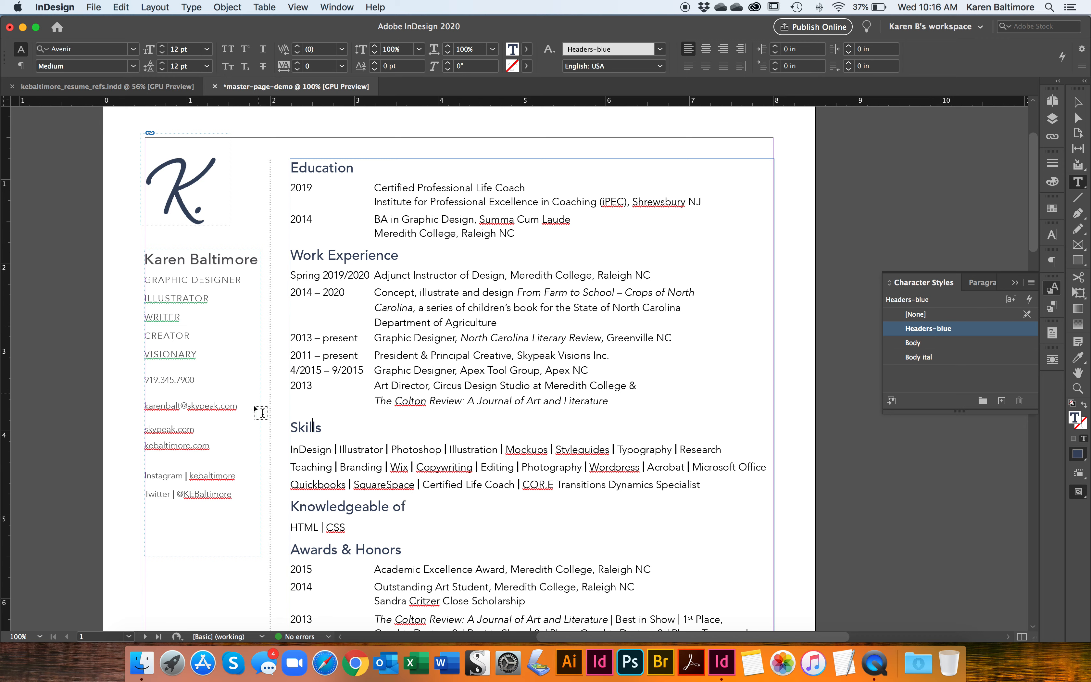
double_click(307, 424)
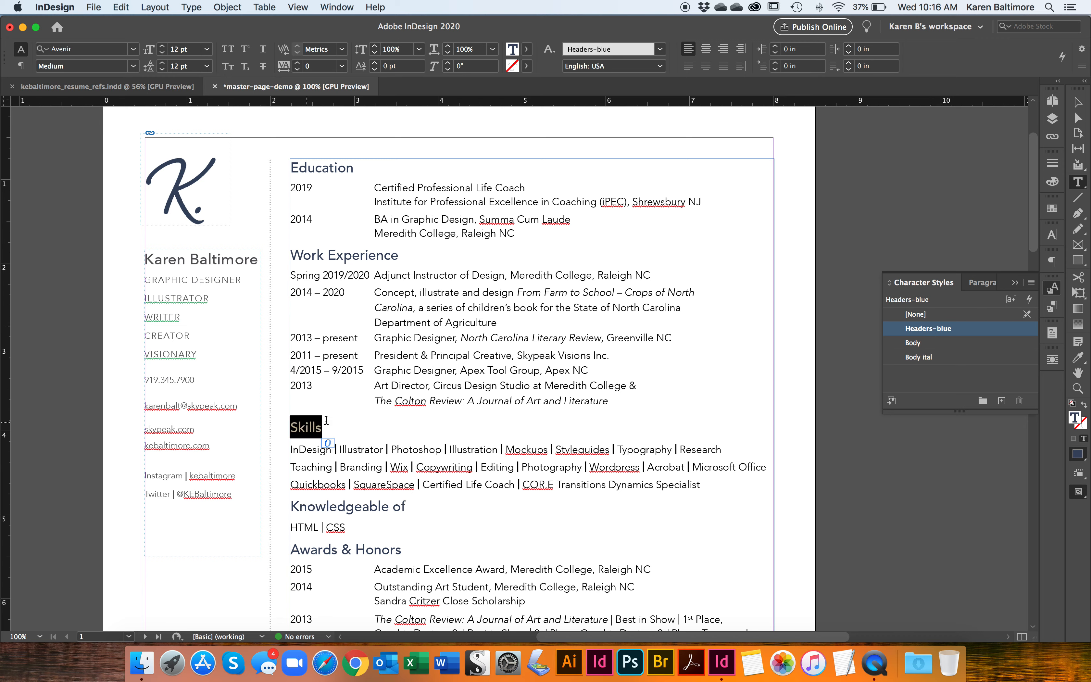
double_click(895, 329)
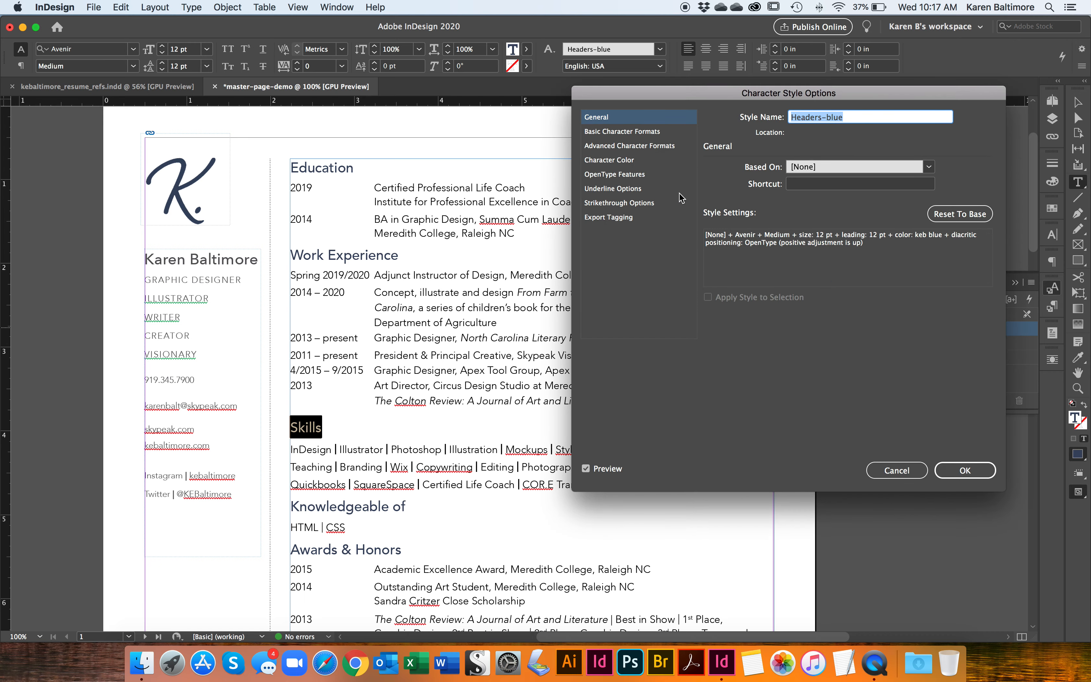
left_click(645, 132)
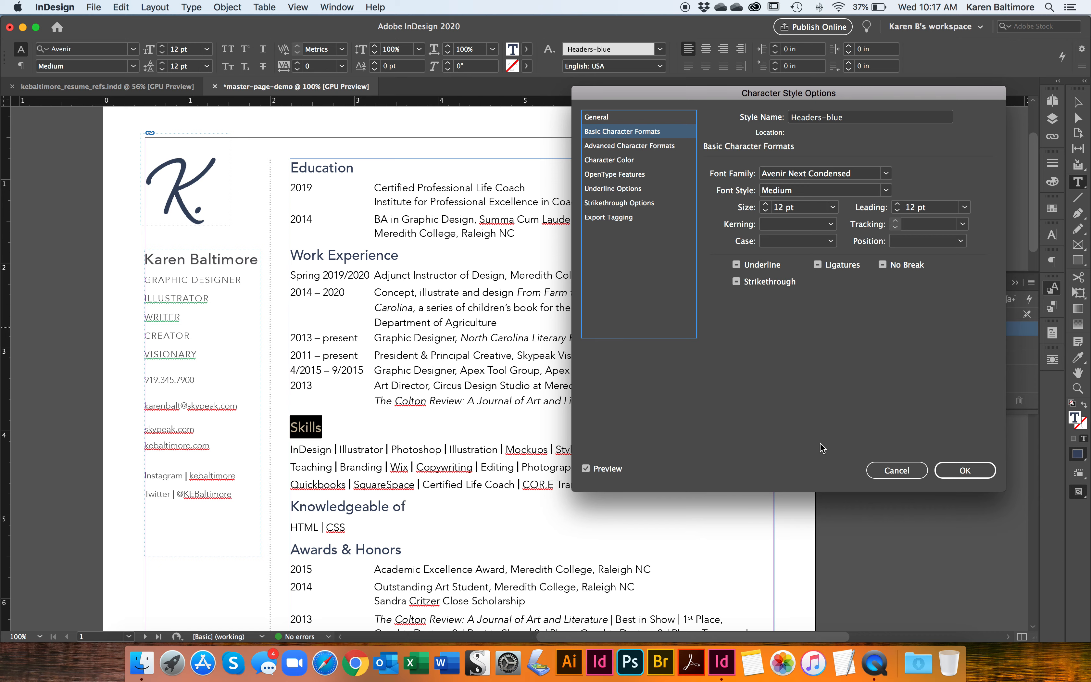
left_click(898, 471)
key("Escape")
left_click(796, 211)
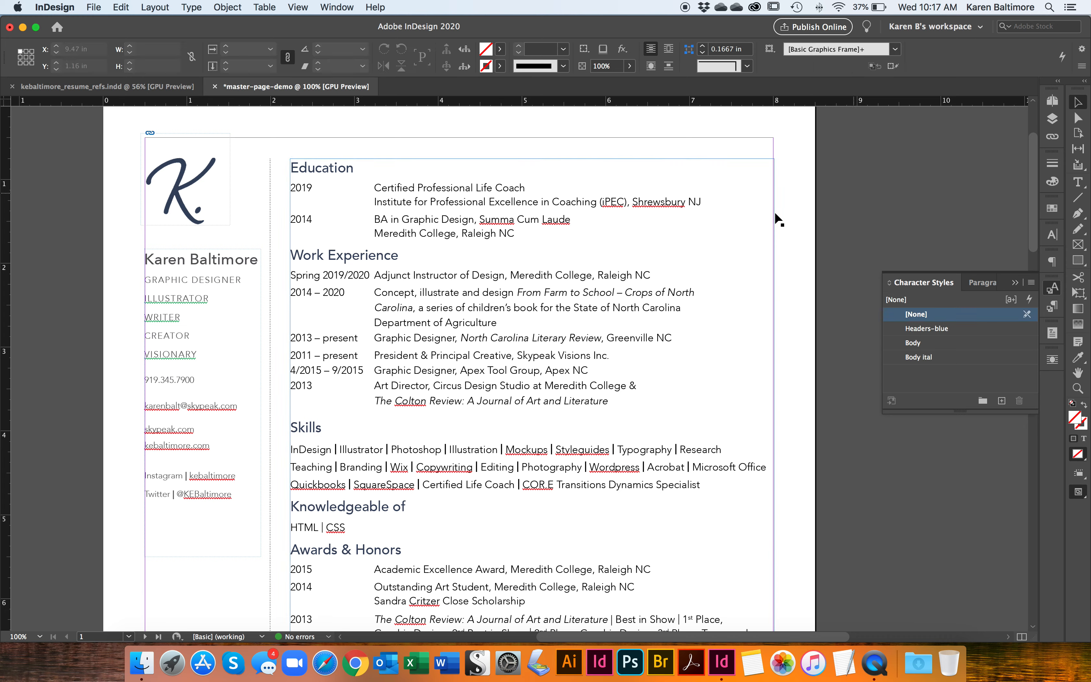
- Review the body text paragraph style's general, bullets and numbering, and indents and spacing settings without changing them
left_click(1053, 306)
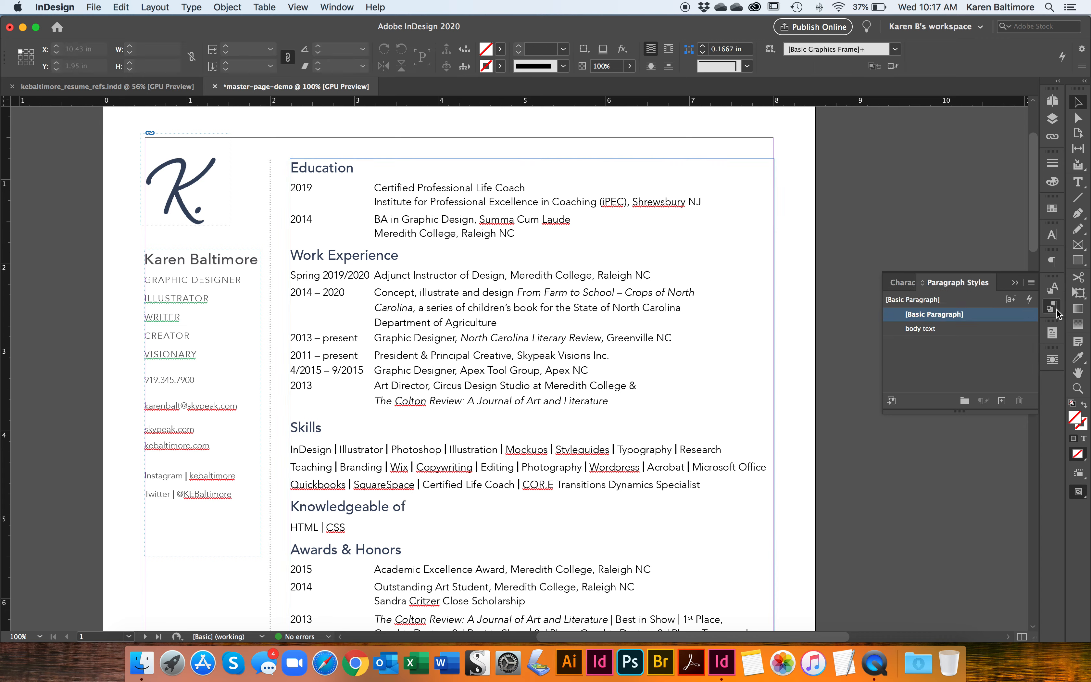
double_click(953, 330)
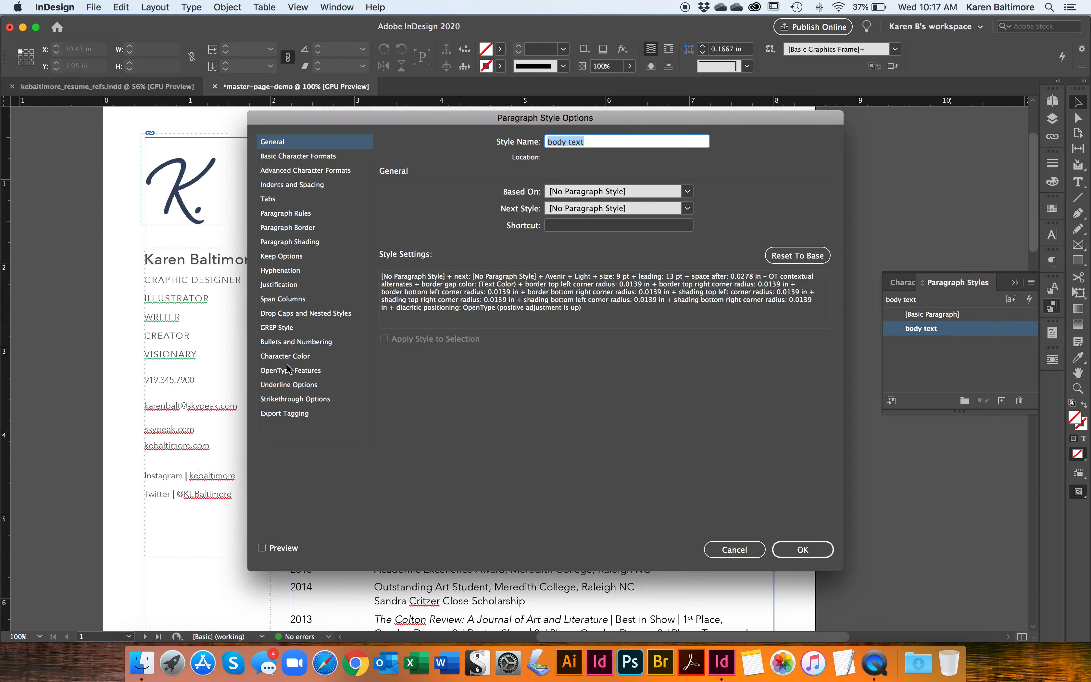
left_click(300, 343)
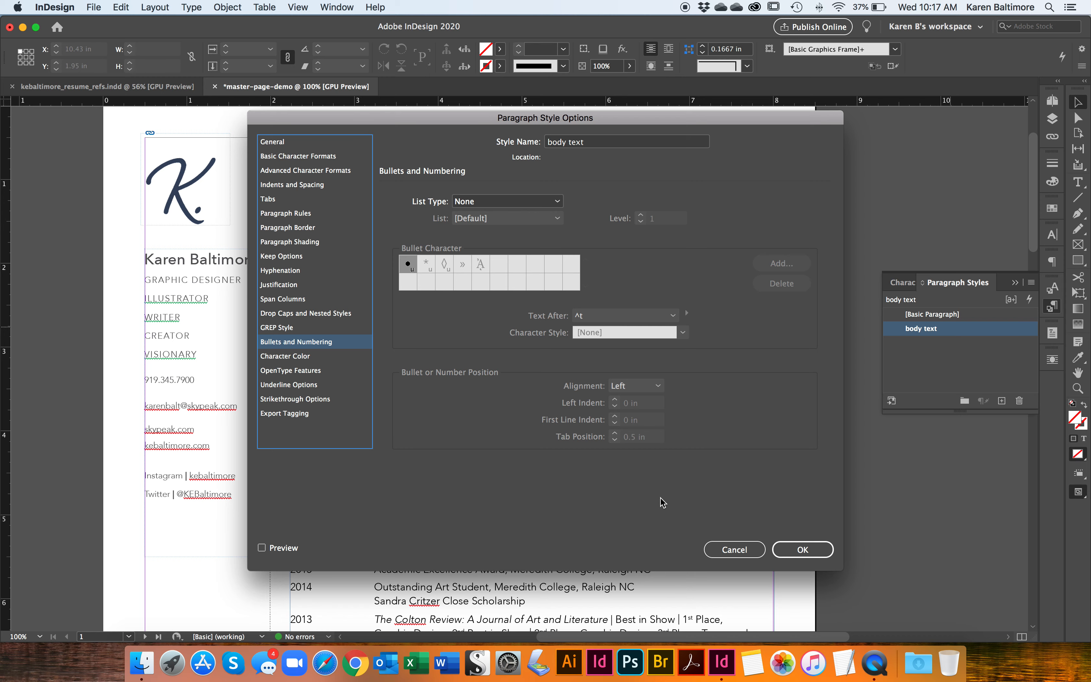
left_click(322, 187)
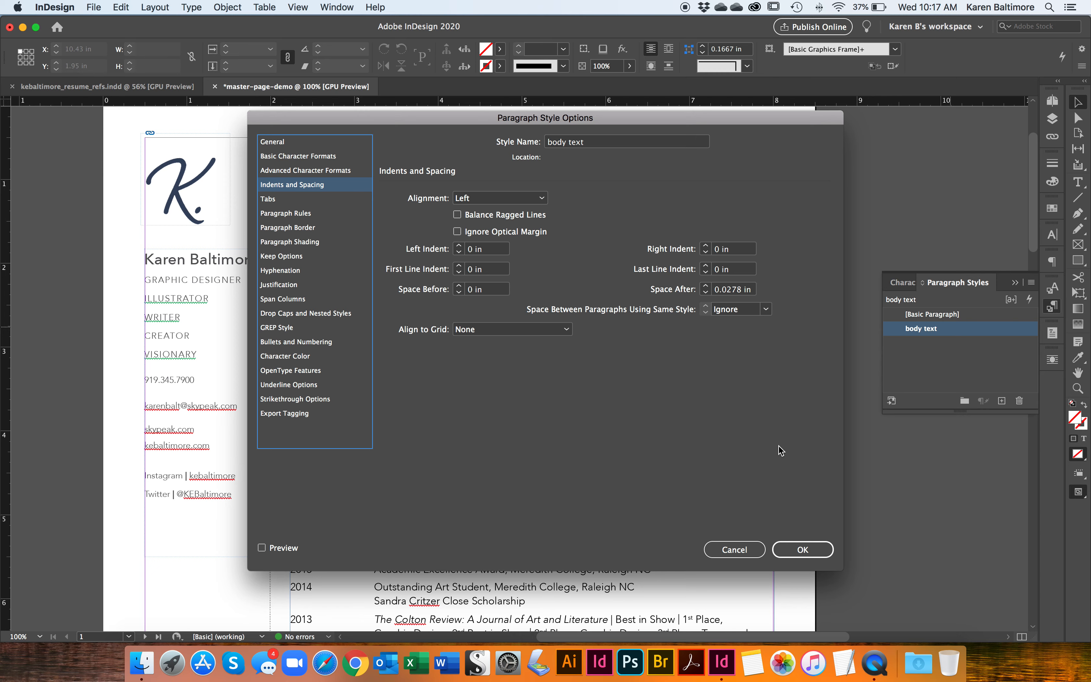
left_click(742, 551)
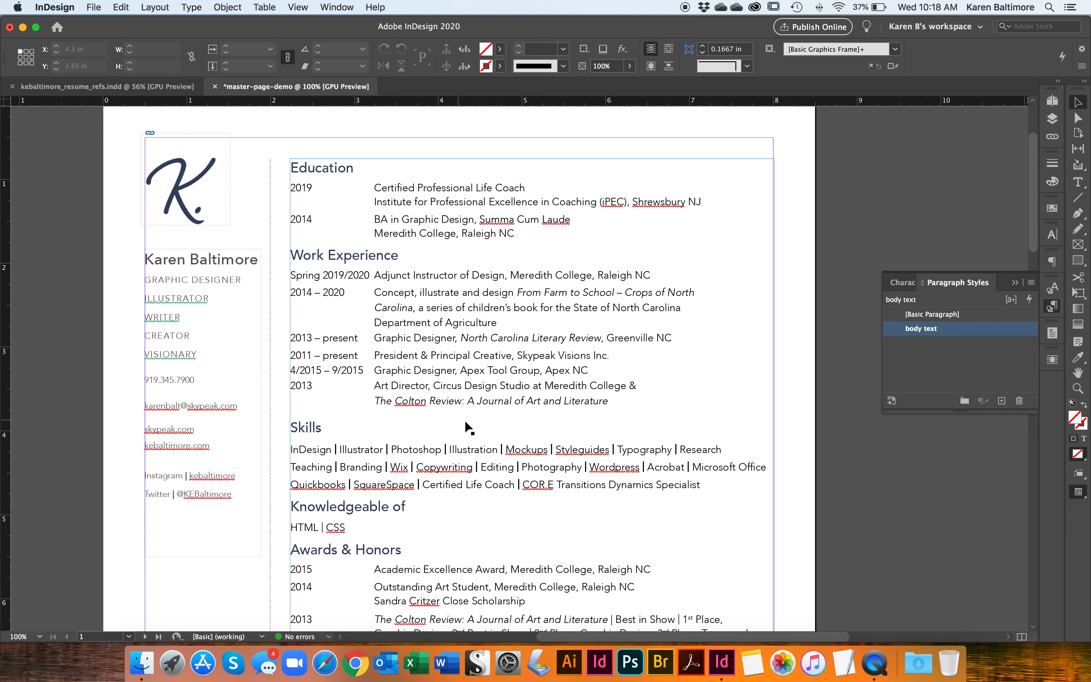
scroll(554, 500, "down", 10)
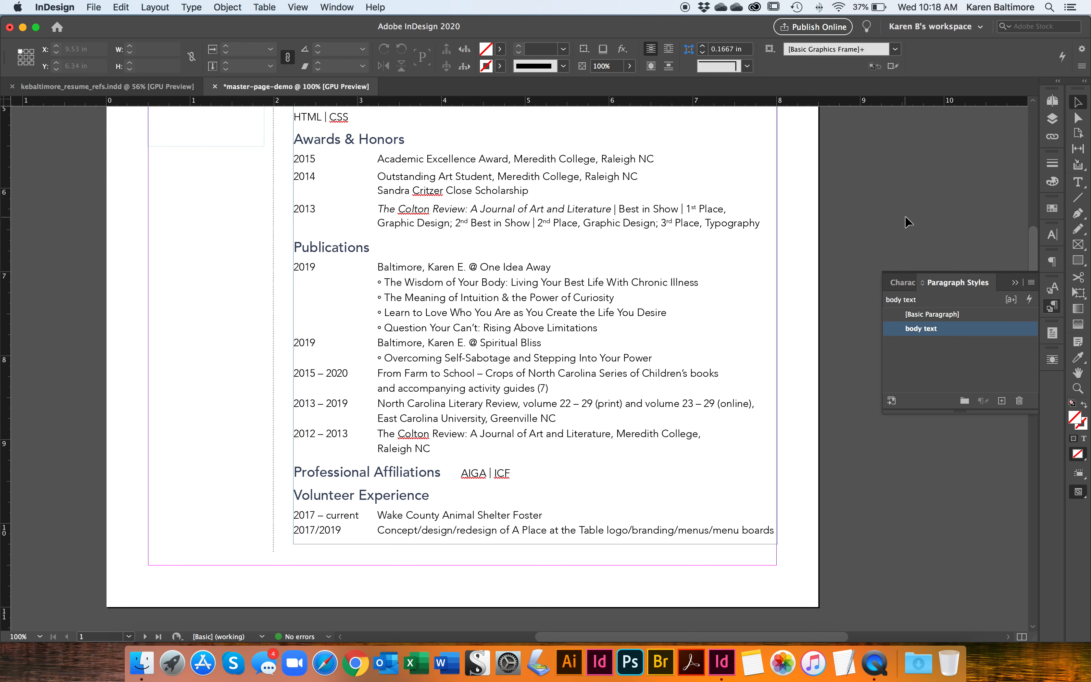
scroll(905, 215, "up", 5)
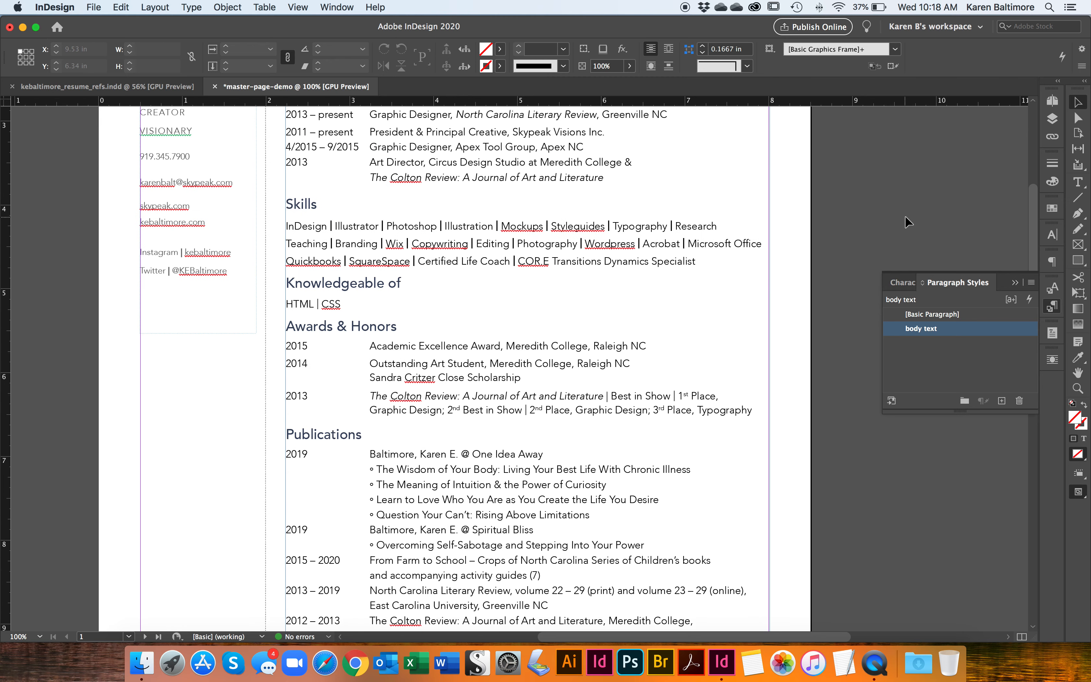